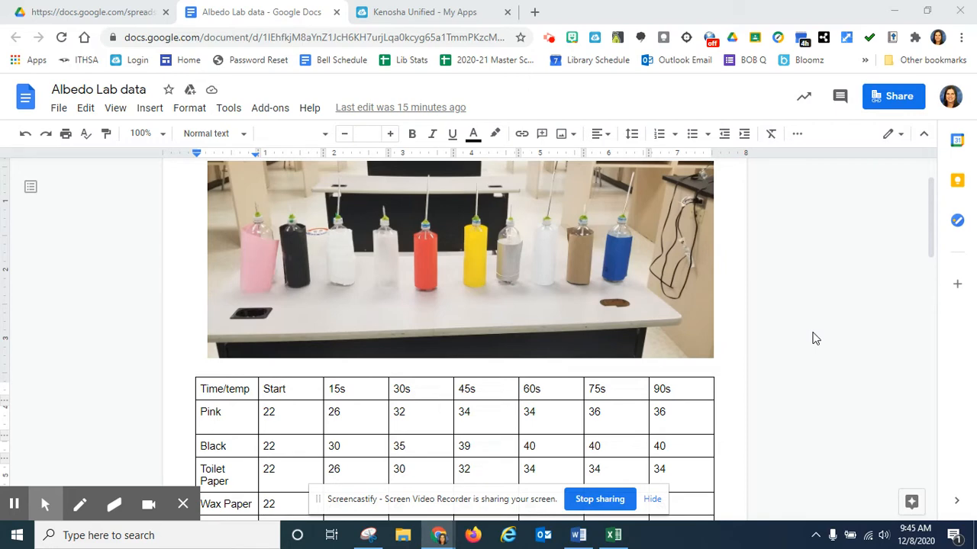
Step: Review the temperature data table and the existing line chart in the Albedo Lab data document
{"action": "scroll", "coordinate": [815, 338], "scroll_direction": "down", "scroll_amount": 6}
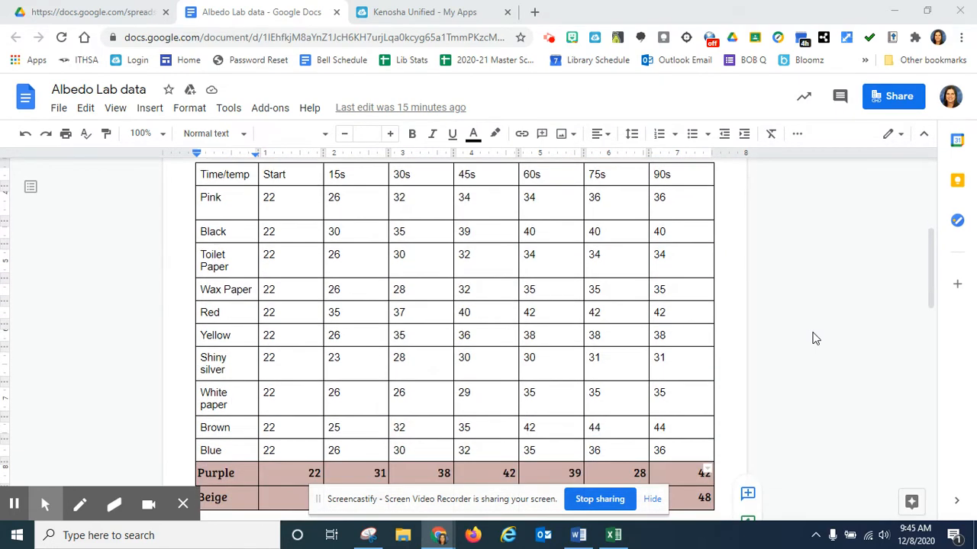
{"action": "scroll", "coordinate": [815, 338], "scroll_direction": "down", "scroll_amount": 5}
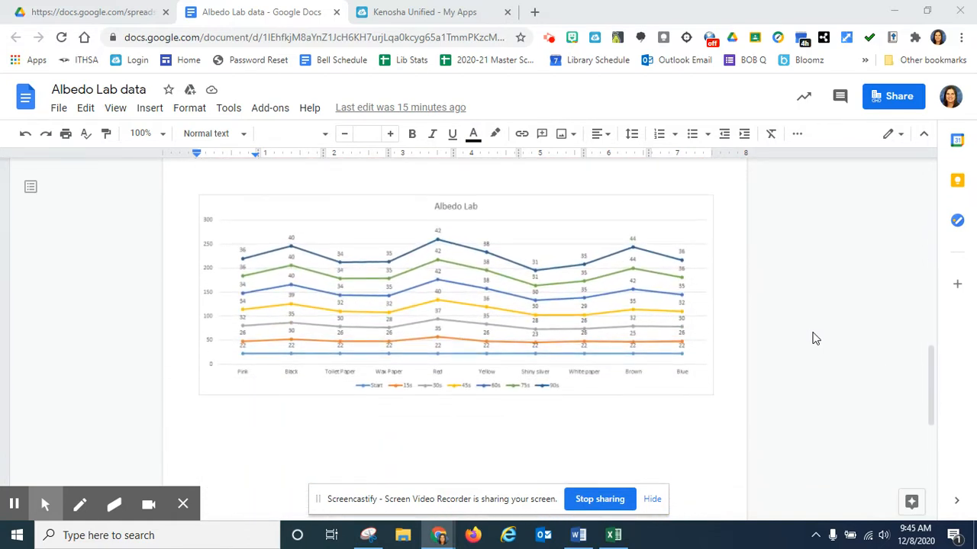
{"action": "scroll", "coordinate": [815, 338], "scroll_direction": "up", "scroll_amount": 5}
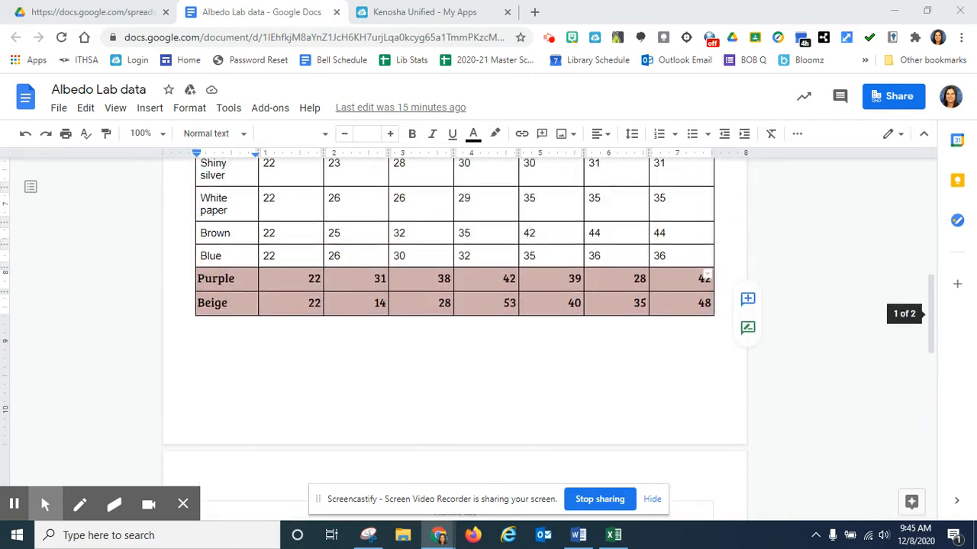
{"action": "scroll", "coordinate": [455, 328], "scroll_direction": "up", "scroll_amount": 3}
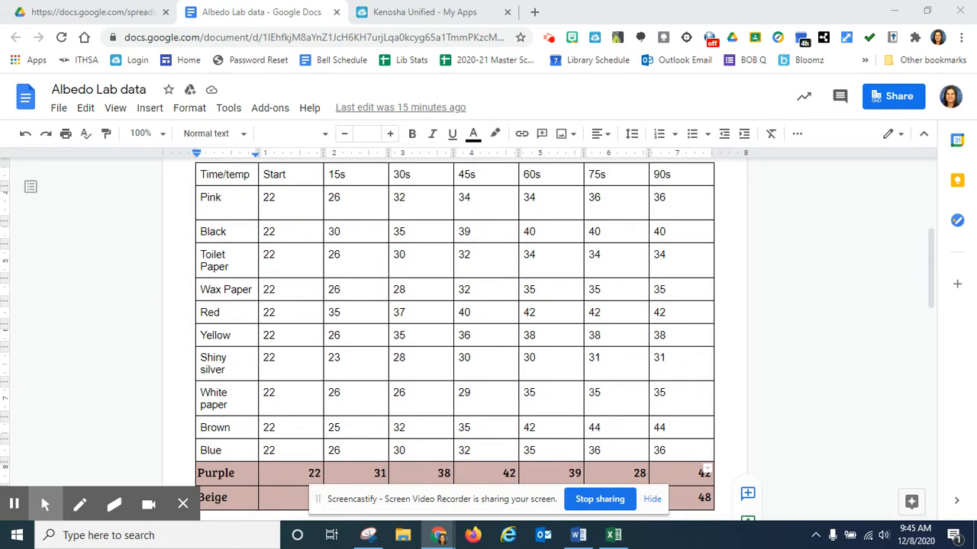
{"action": "scroll", "coordinate": [815, 339], "scroll_direction": "up", "scroll_amount": 1}
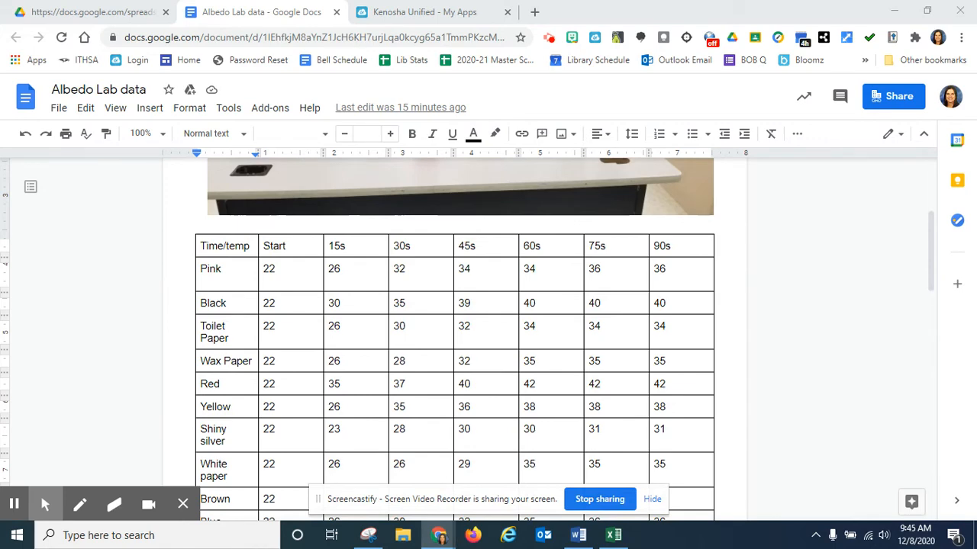
{"action": "scroll", "coordinate": [455, 328], "scroll_direction": "down", "scroll_amount": 1}
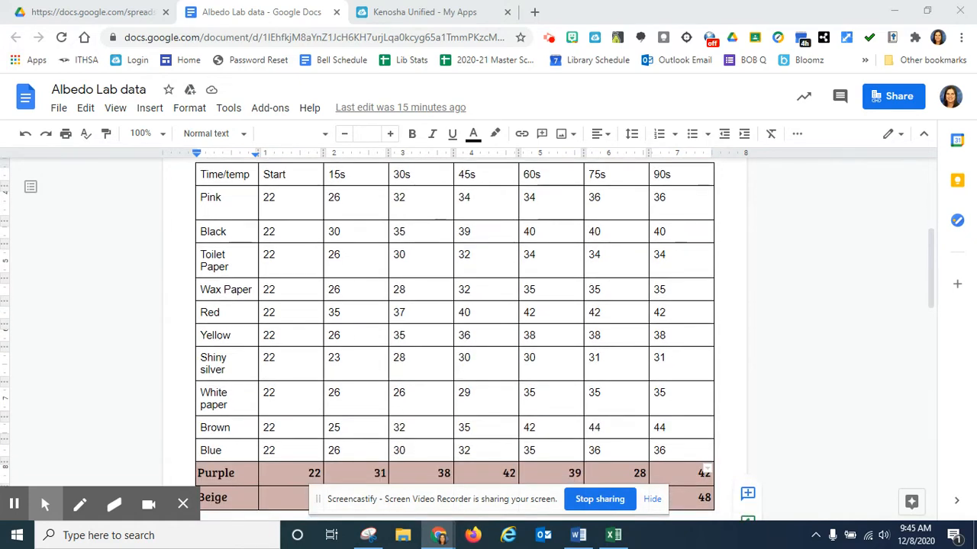
{"action": "scroll", "coordinate": [455, 328], "scroll_direction": "up", "scroll_amount": 1}
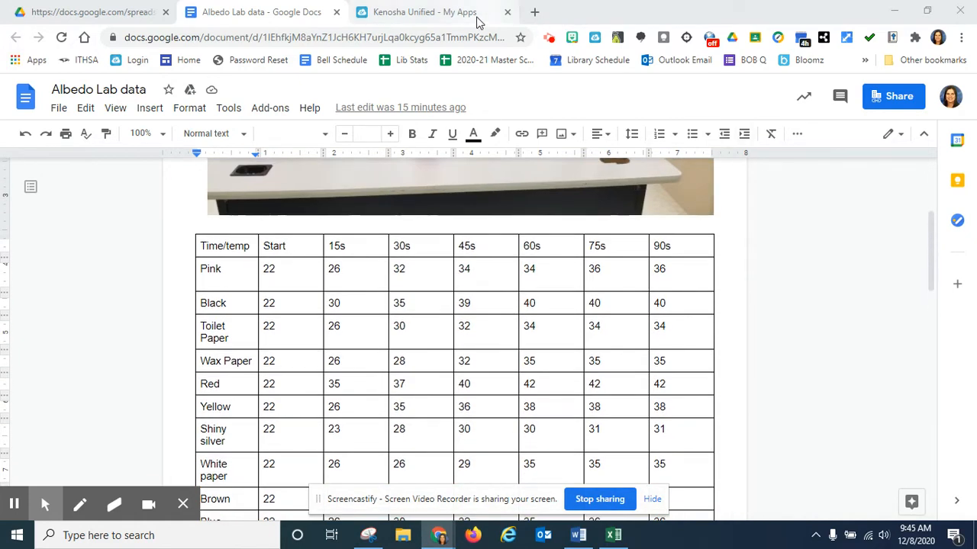
Step: Open Google Sheets from the Kenosha Unified app launcher and create a blank spreadsheet
{"action": "left_click", "coordinate": [476, 16]}
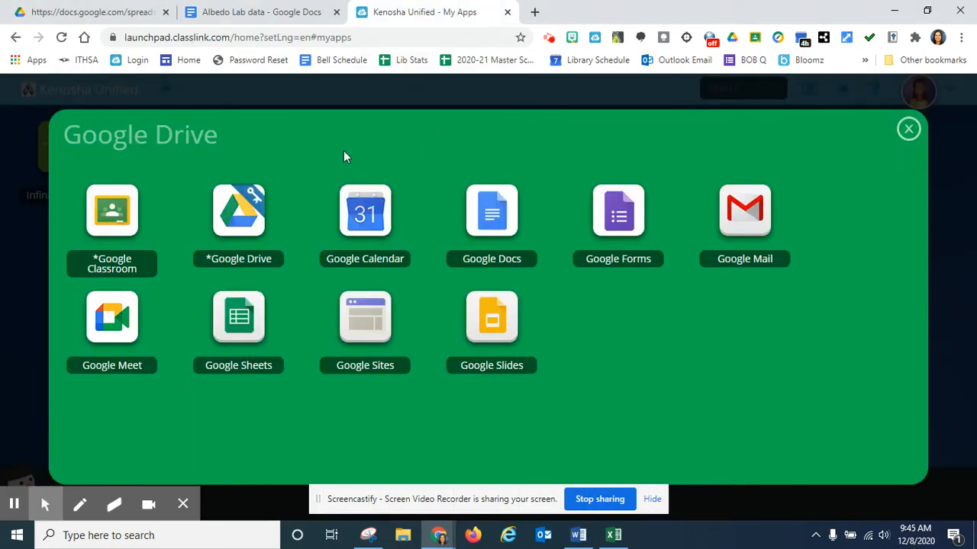
{"action": "left_click", "coordinate": [239, 319]}
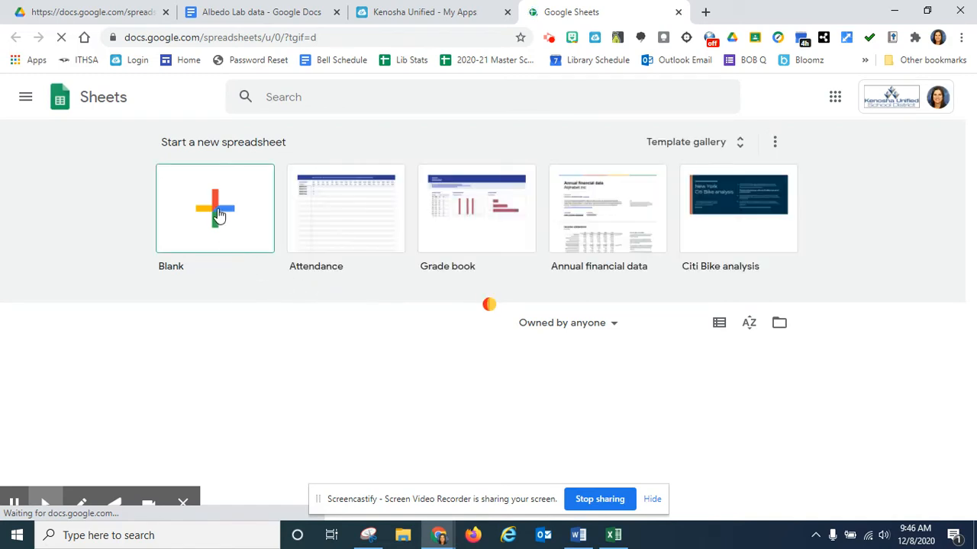
{"action": "left_click", "coordinate": [216, 207]}
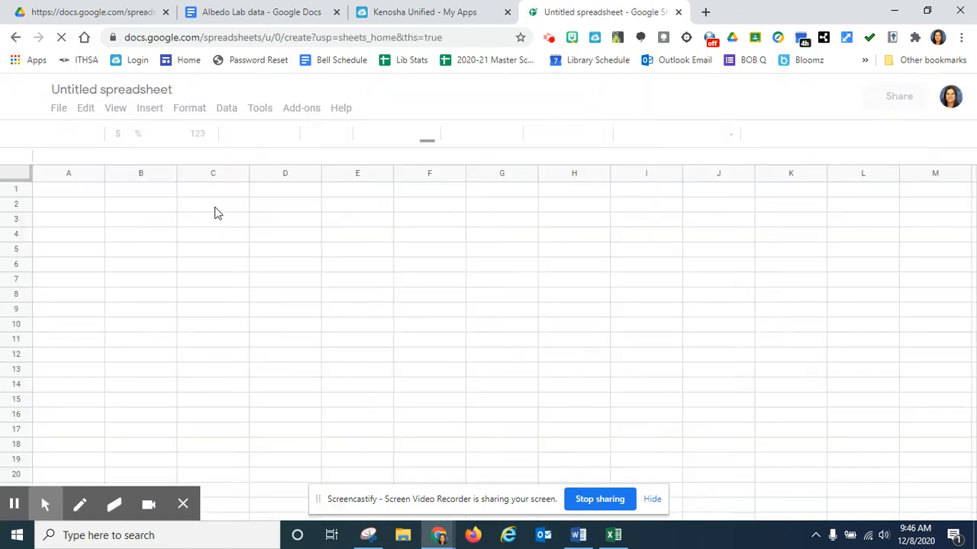
Step: Copy the table's header row, Time/temp through 90s, from the Albedo Lab data document and paste it at cell A1 of the new spreadsheet
{"action": "left_click", "coordinate": [263, 22]}
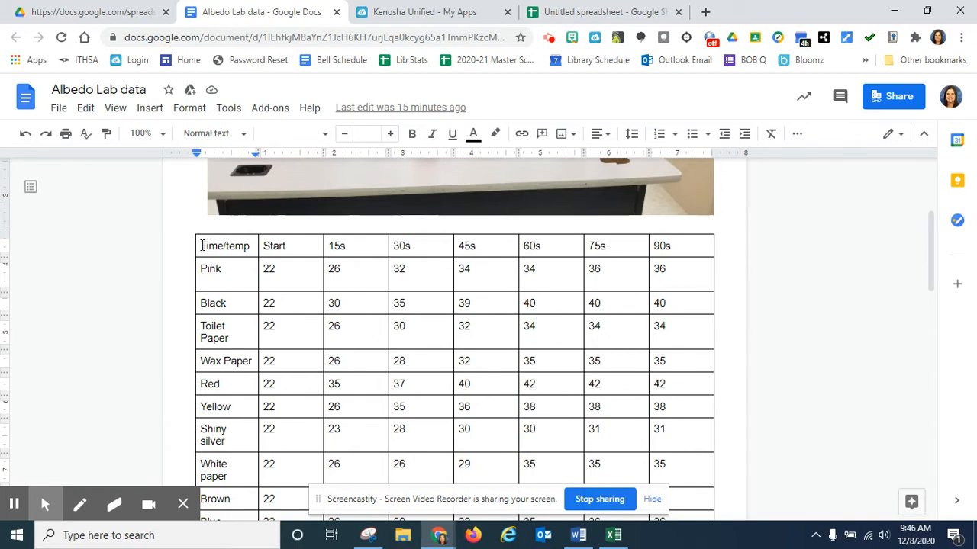
{"action": "left_click_drag", "start_coordinate": [202, 246], "coordinate": [662, 245]}
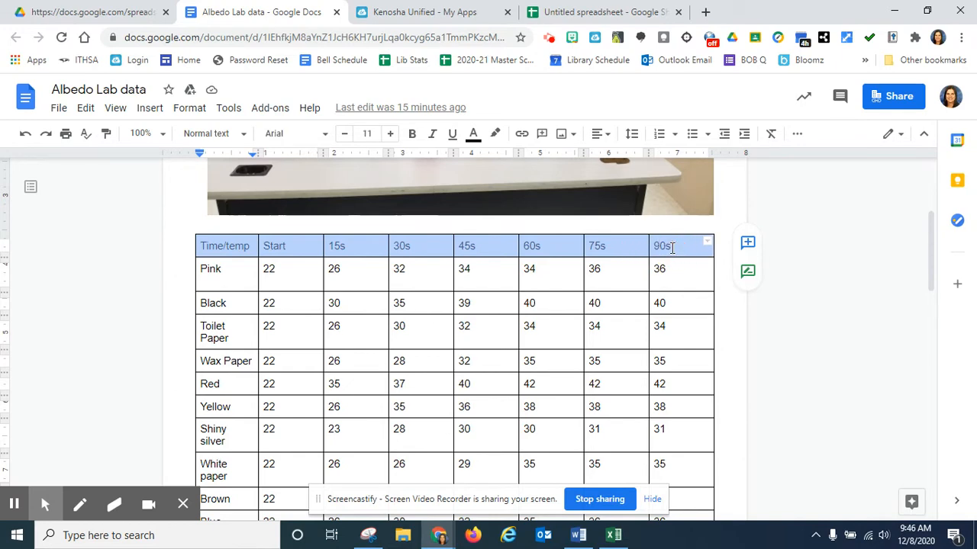
{"action": "right_click", "coordinate": [616, 245]}
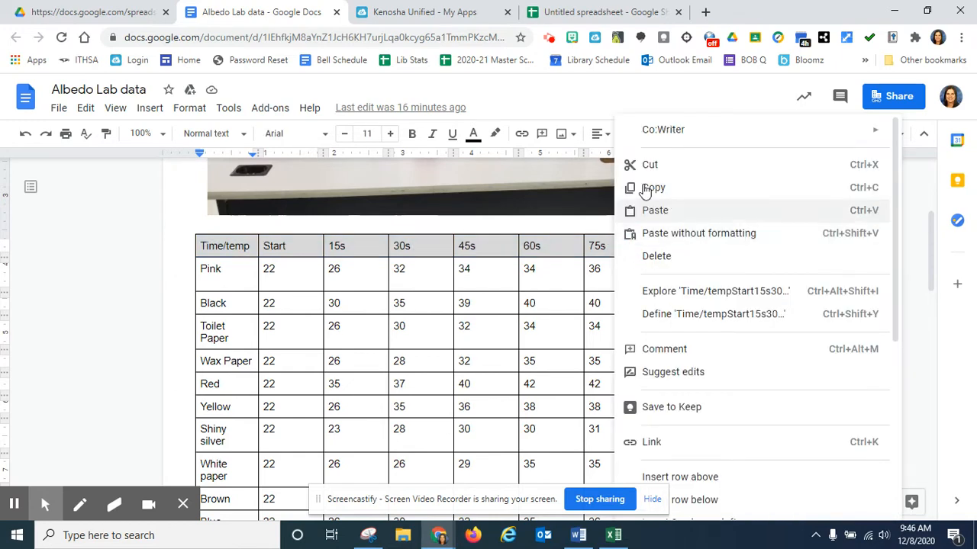
{"action": "left_click", "coordinate": [649, 188]}
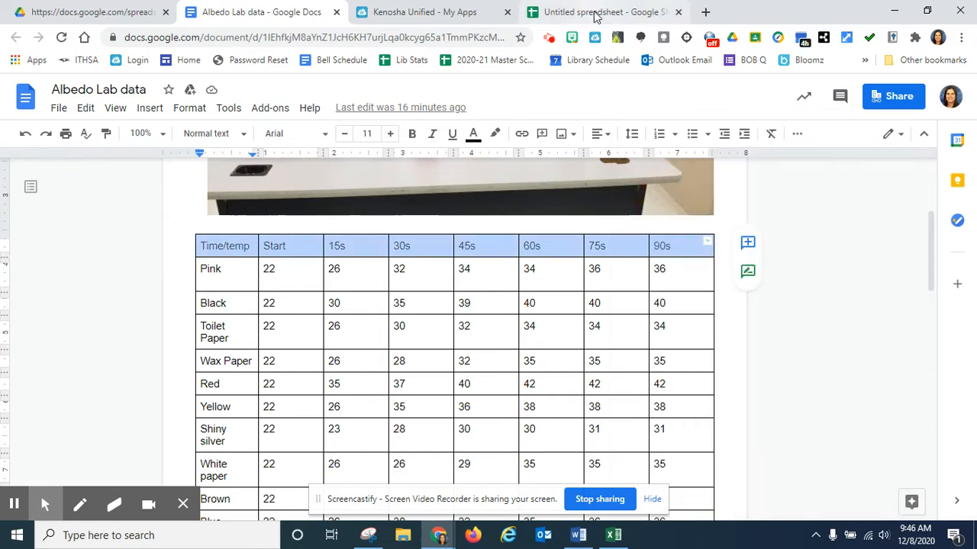
{"action": "left_click", "coordinate": [594, 13]}
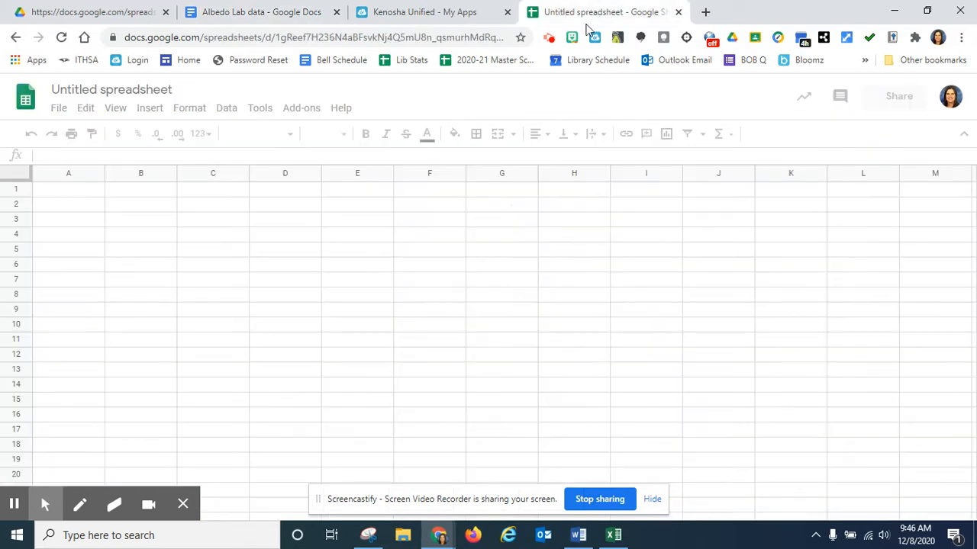
{"action": "right_click", "coordinate": [51, 194]}
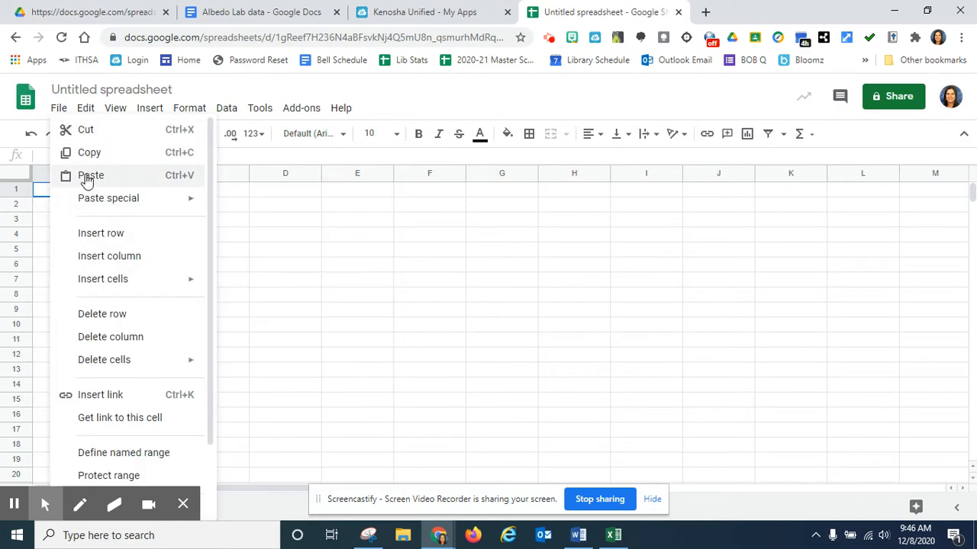
{"action": "left_click", "coordinate": [86, 177]}
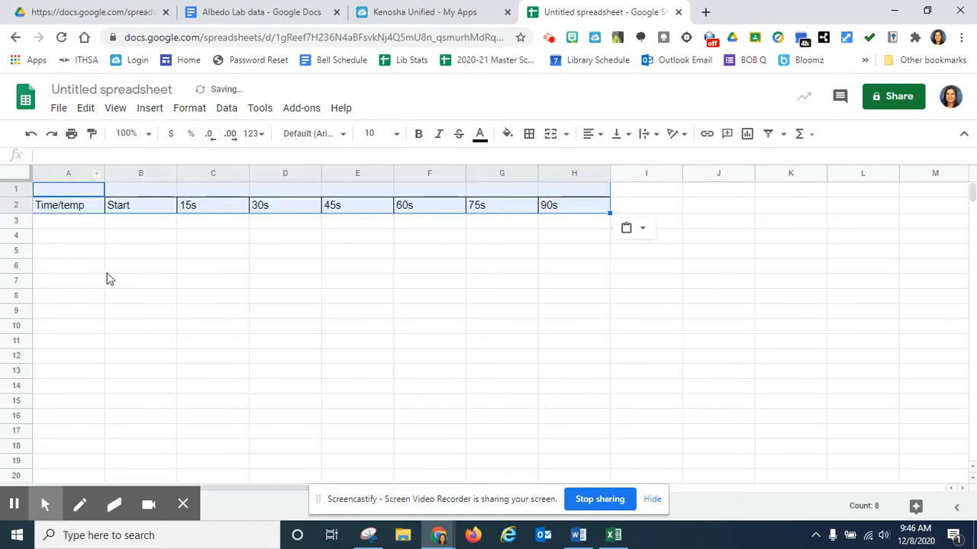
{"action": "left_click", "coordinate": [107, 271]}
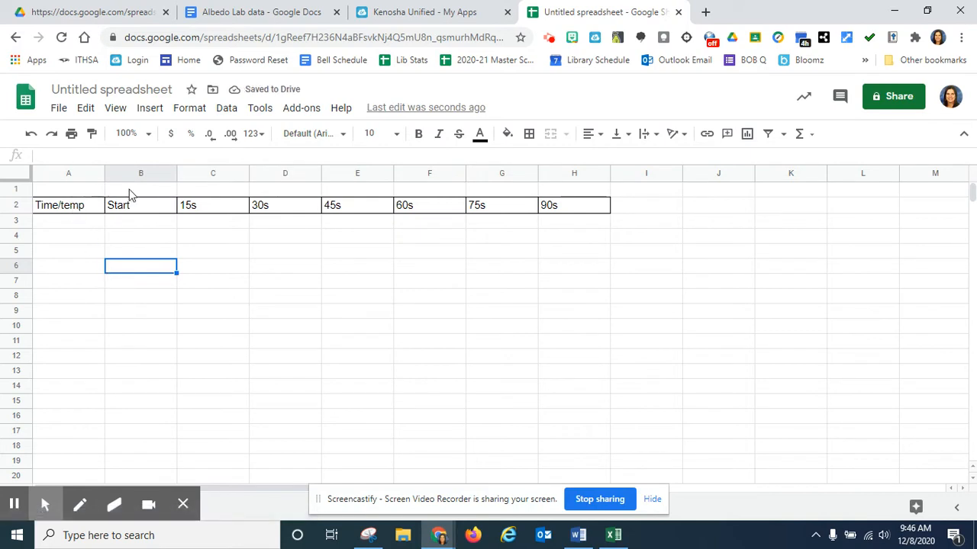
Step: Delete the empty row 1 above the pasted Time/temp header row
{"action": "left_click", "coordinate": [78, 192]}
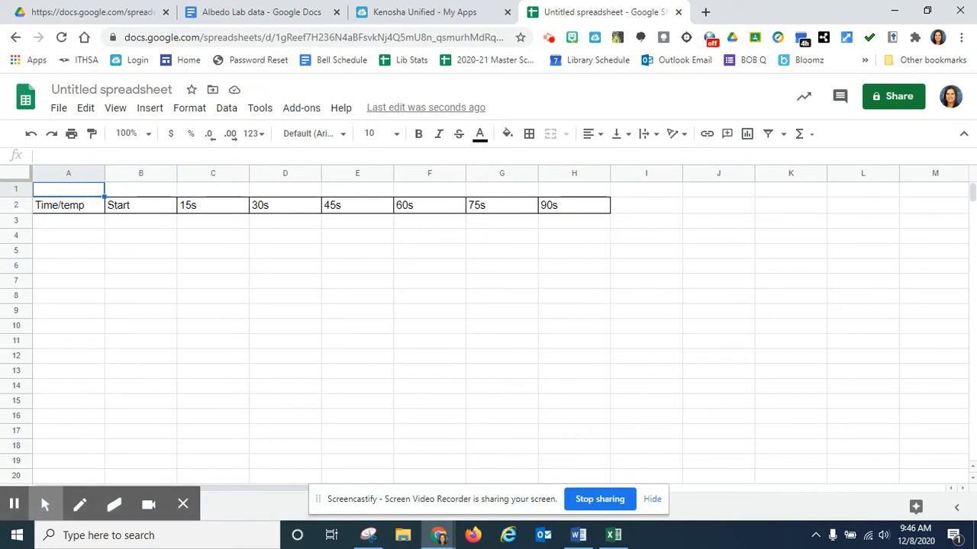
{"action": "left_click", "coordinate": [84, 196]}
{"action": "right_click", "coordinate": [84, 195]}
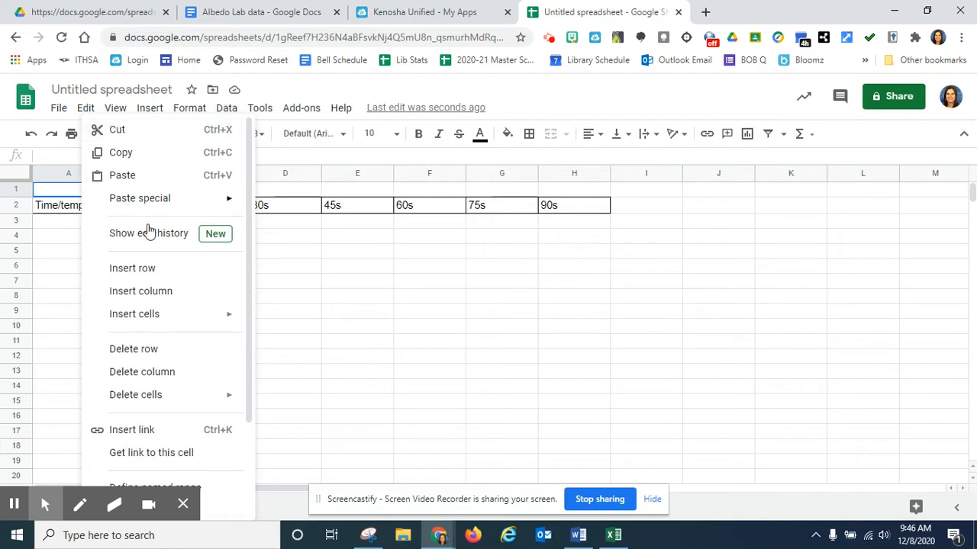
{"action": "left_click", "coordinate": [152, 349]}
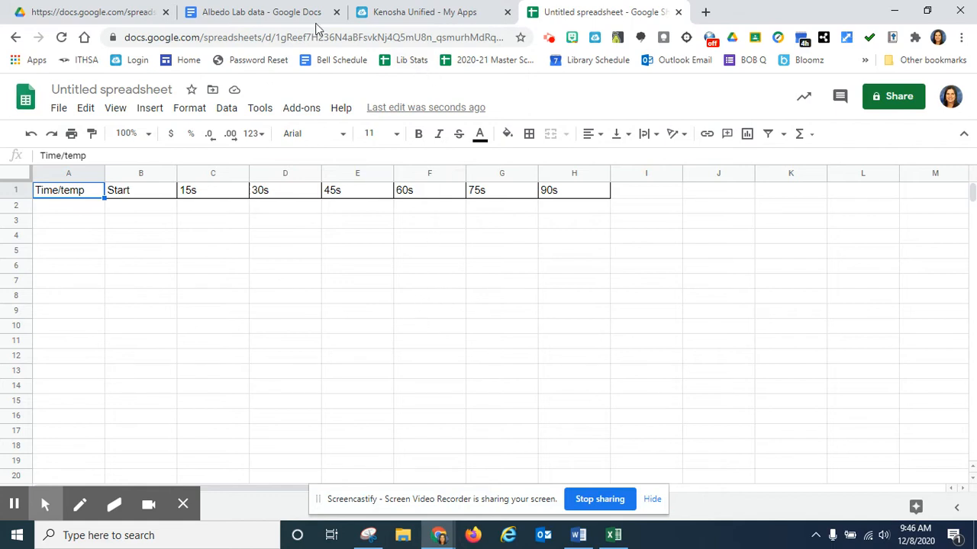
Step: Copy the Purple and Beige rows from the Albedo Lab data document and paste them into the spreadsheet below the header, starting at A2
{"action": "left_click", "coordinate": [273, 14]}
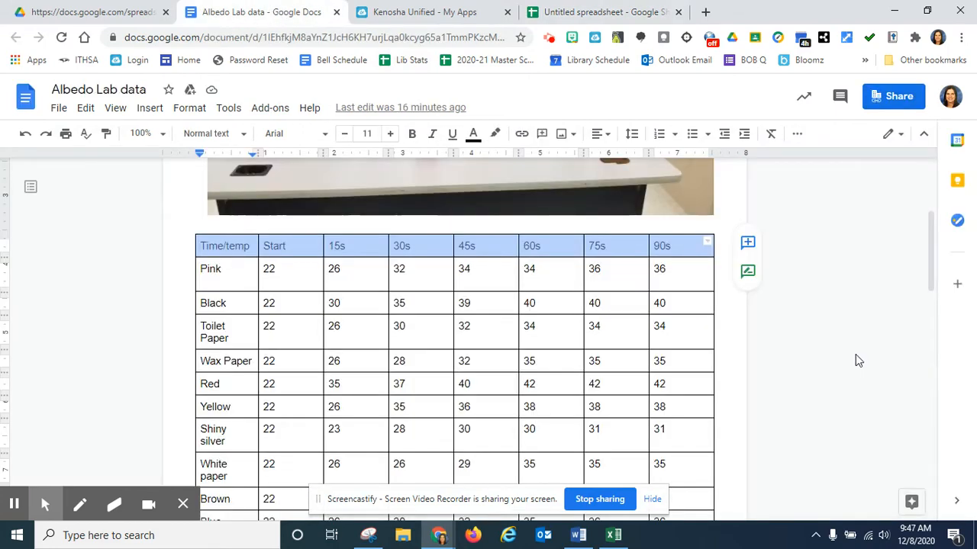
{"action": "scroll", "coordinate": [855, 358], "scroll_direction": "down", "scroll_amount": 2}
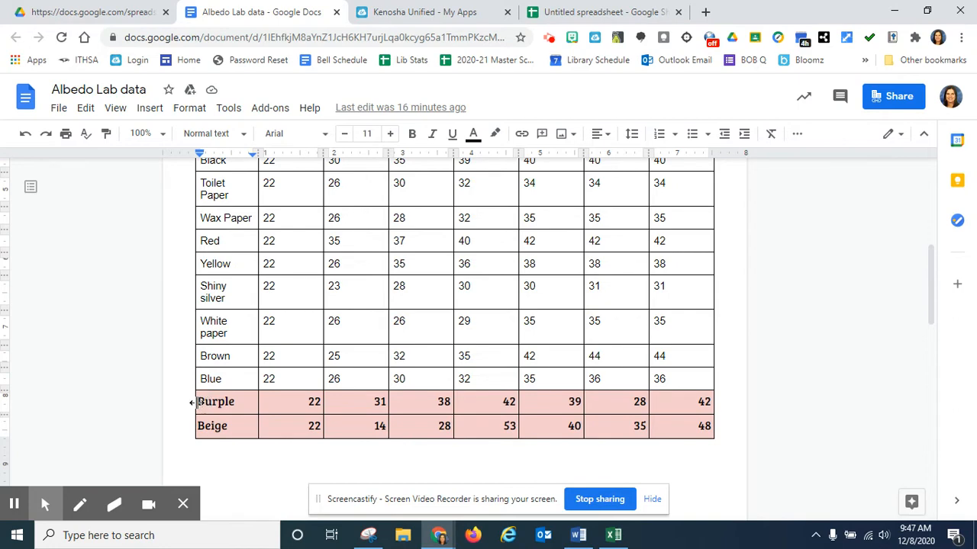
{"action": "left_click_drag", "start_coordinate": [201, 403], "coordinate": [687, 425]}
{"action": "right_click", "coordinate": [670, 405]}
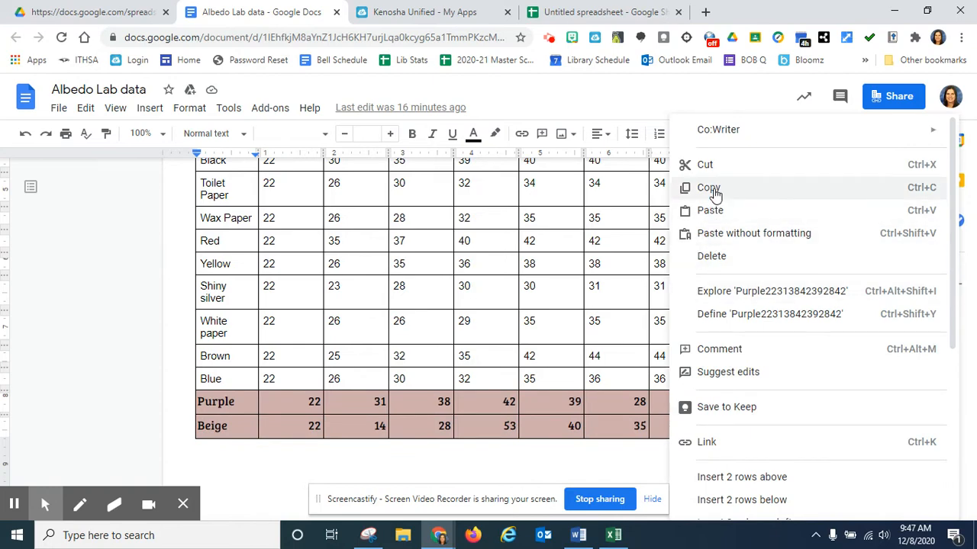
{"action": "left_click", "coordinate": [708, 187]}
{"action": "left_click", "coordinate": [589, 14]}
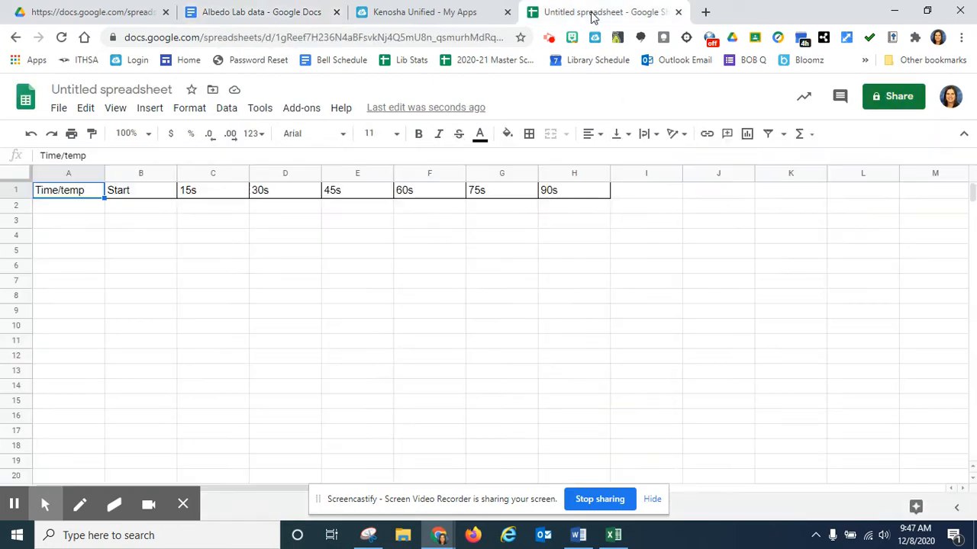
{"action": "left_click_drag", "start_coordinate": [76, 213], "coordinate": [580, 220]}
{"action": "right_click", "coordinate": [302, 213]}
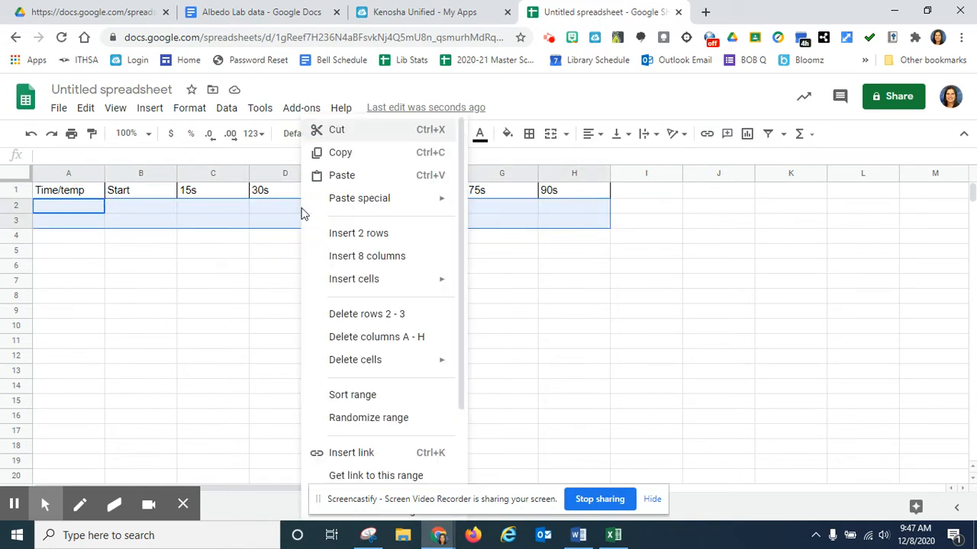
{"action": "left_click", "coordinate": [340, 175]}
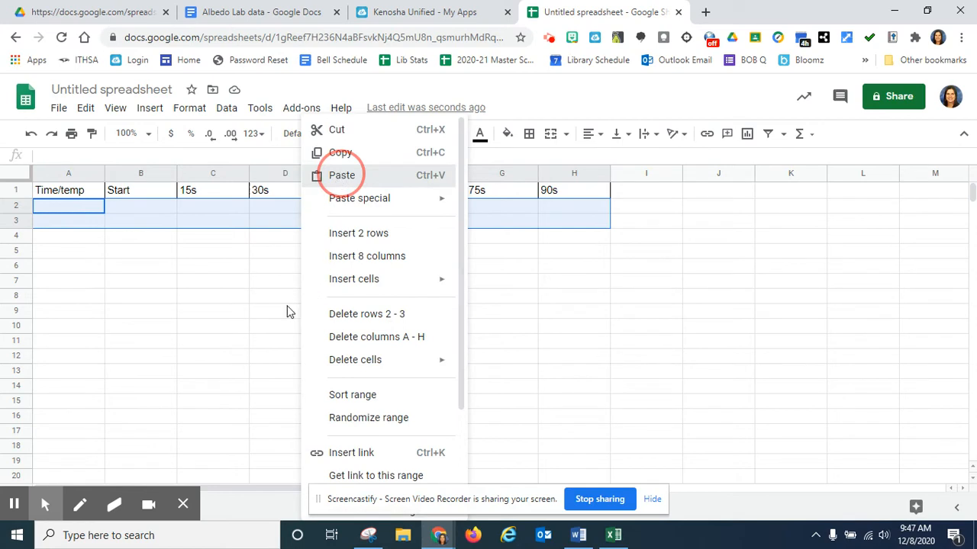
Step: Delete the empty row 2 between the header row and the Purple data
{"action": "left_click", "coordinate": [298, 211]}
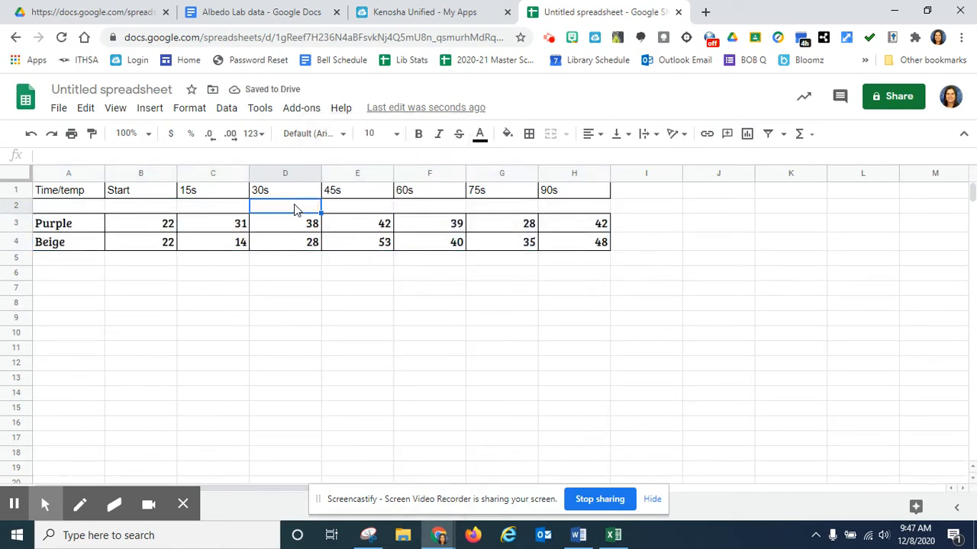
{"action": "right_click", "coordinate": [292, 208]}
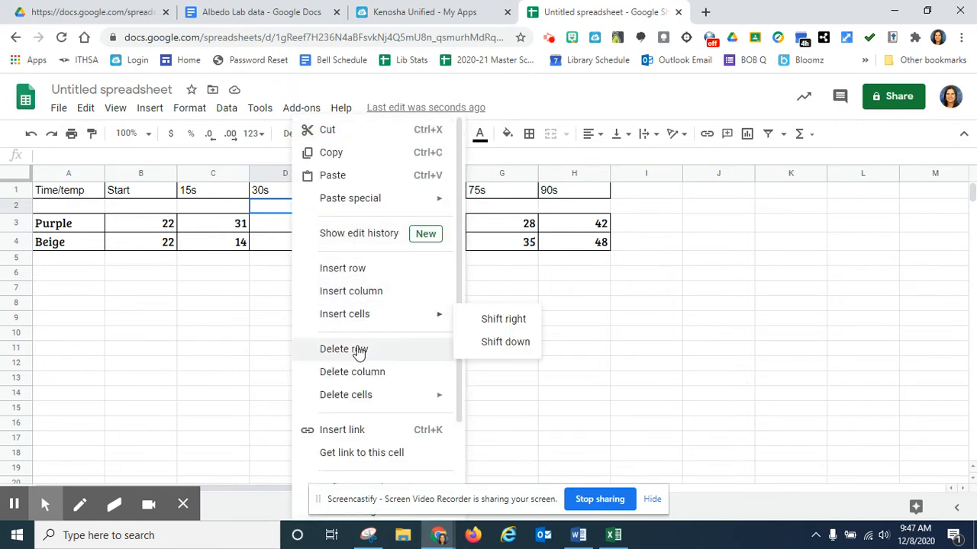
{"action": "left_click", "coordinate": [357, 349]}
{"action": "left_click", "coordinate": [345, 351]}
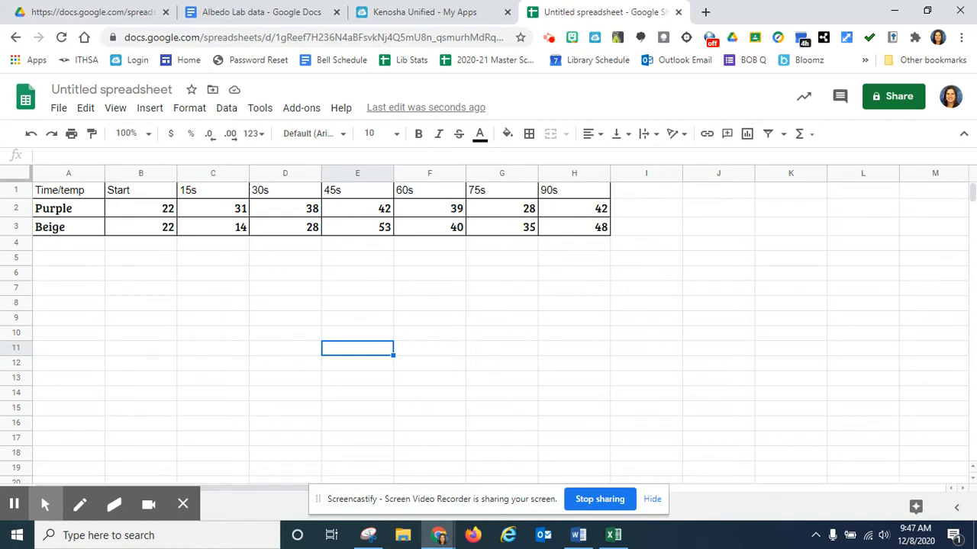
Step: Insert a chart from the data in A1:H3 and open its customization options
{"action": "left_click_drag", "start_coordinate": [77, 190], "coordinate": [627, 249]}
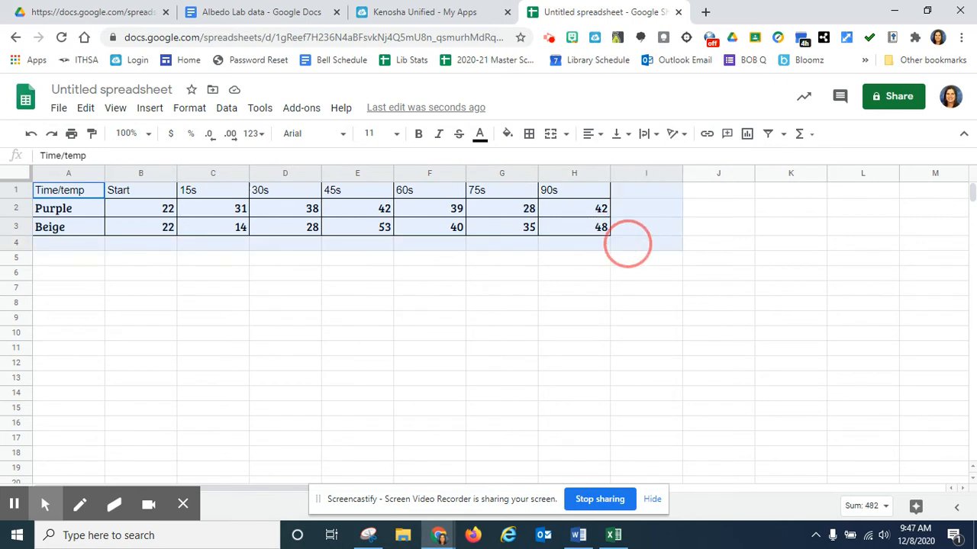
{"action": "left_click_drag", "start_coordinate": [627, 244], "coordinate": [588, 234]}
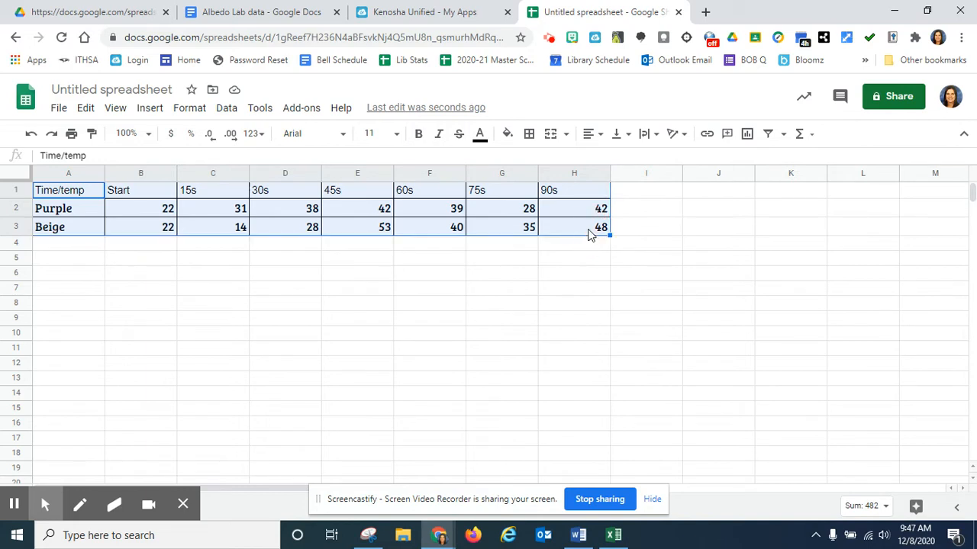
{"action": "left_click", "coordinate": [149, 111]}
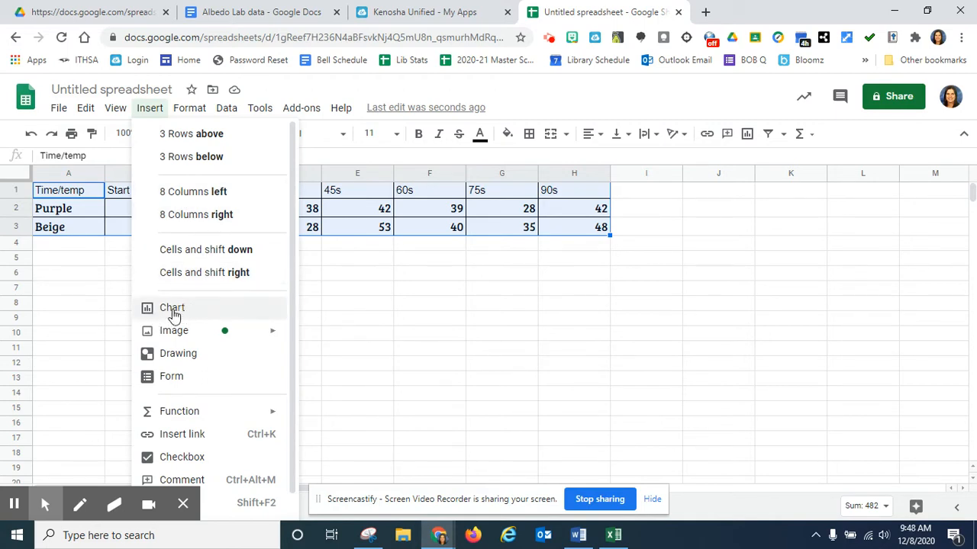
{"action": "left_click", "coordinate": [174, 311]}
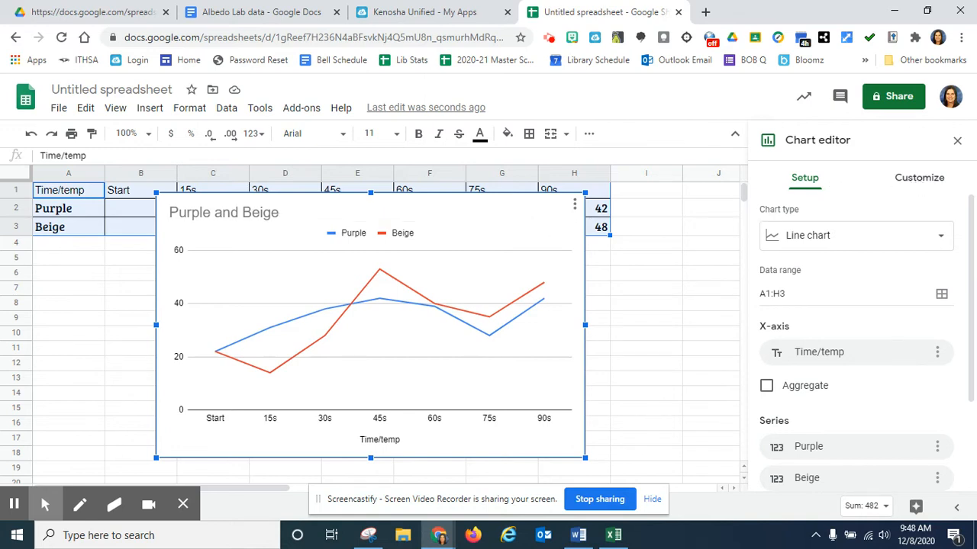
{"action": "left_click", "coordinate": [912, 182]}
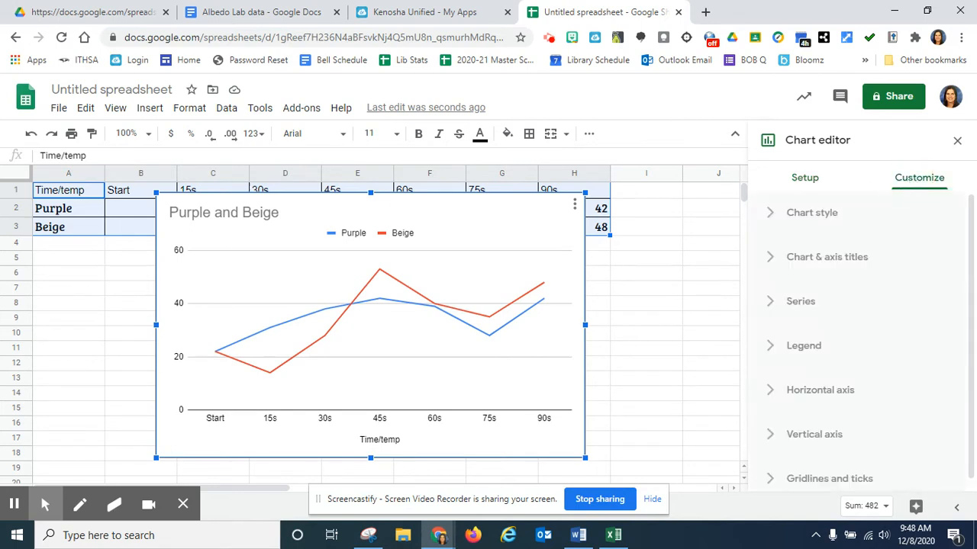
Step: Change the chart title text to "Albedo Lab"
{"action": "left_click", "coordinate": [832, 265]}
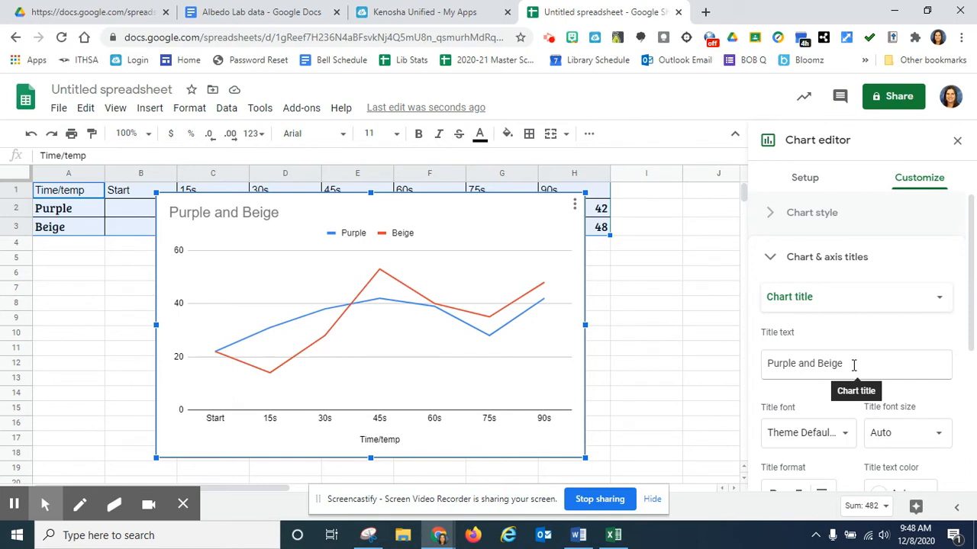
{"action": "left_click_drag", "start_coordinate": [853, 365], "coordinate": [757, 364]}
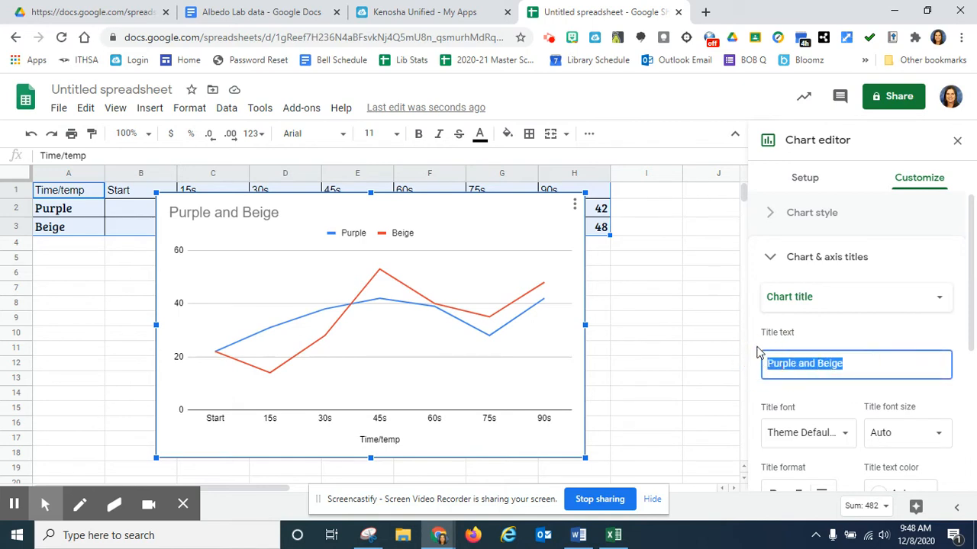
{"action": "type", "text": "Al"}
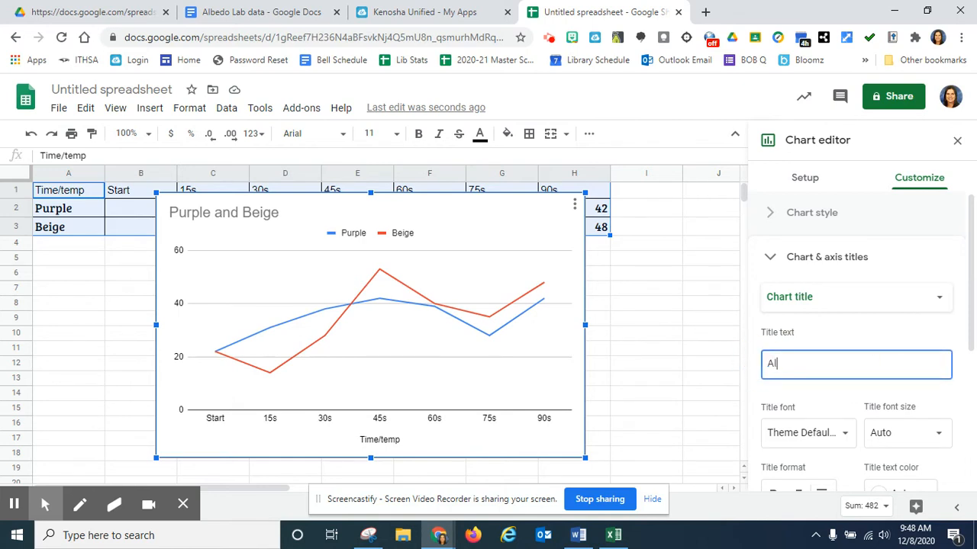
{"action": "type", "text": "bedo Lab"}
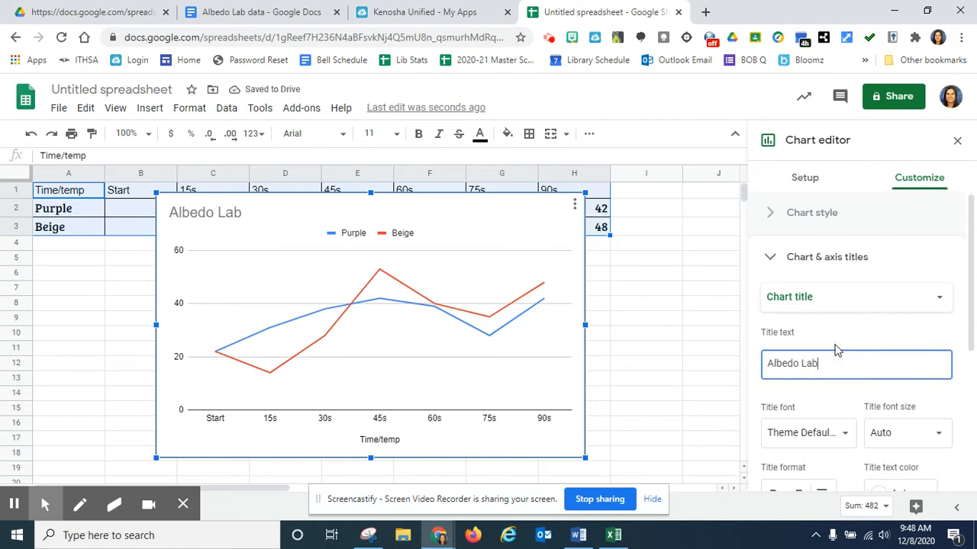
Step: Capitalize the second word of the chart's horizontal axis title so it reads "Time/Temp"
{"action": "left_click", "coordinate": [397, 442]}
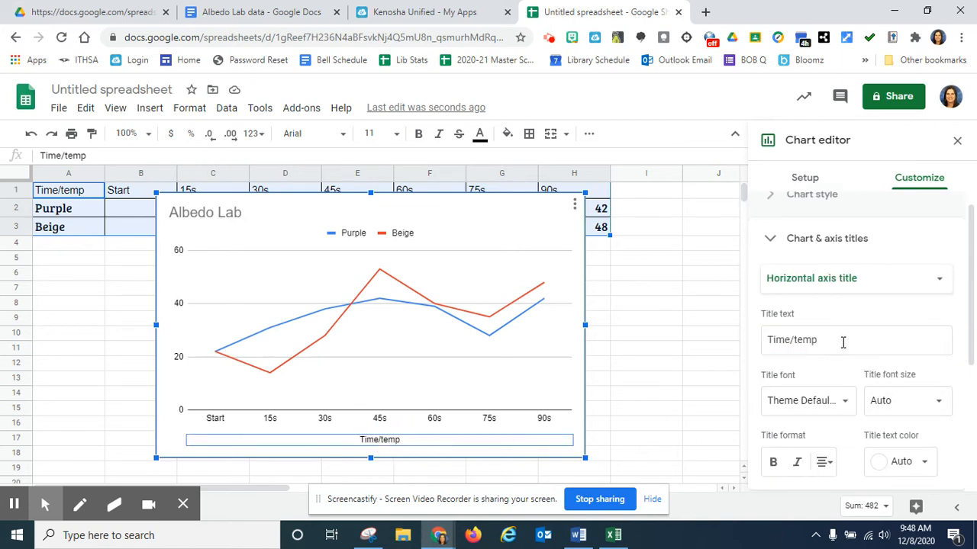
{"action": "left_click", "coordinate": [799, 342]}
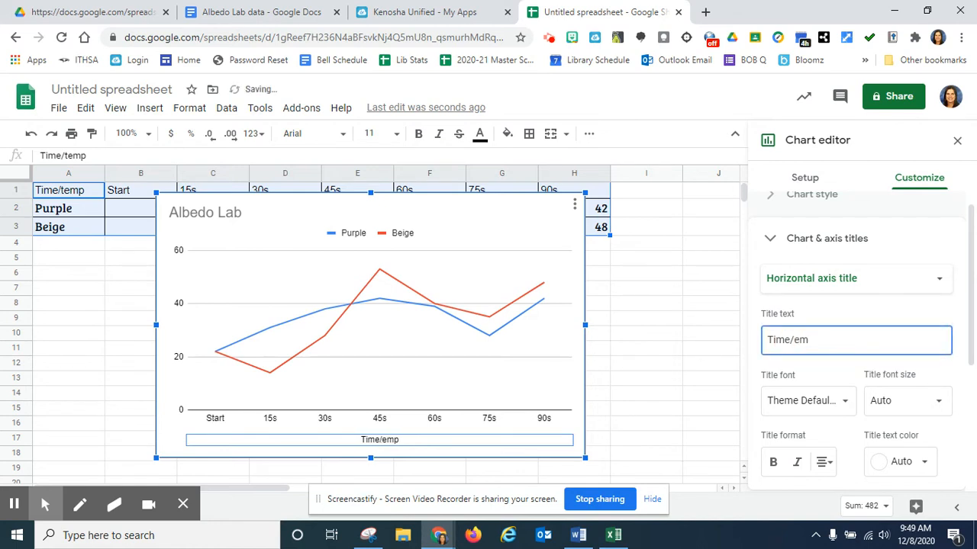
{"action": "key", "text": "BackSpace"}
{"action": "key", "text": "BackSpace"}
{"action": "scroll", "coordinate": [789, 331], "scroll_direction": "up", "scroll_amount": 1}
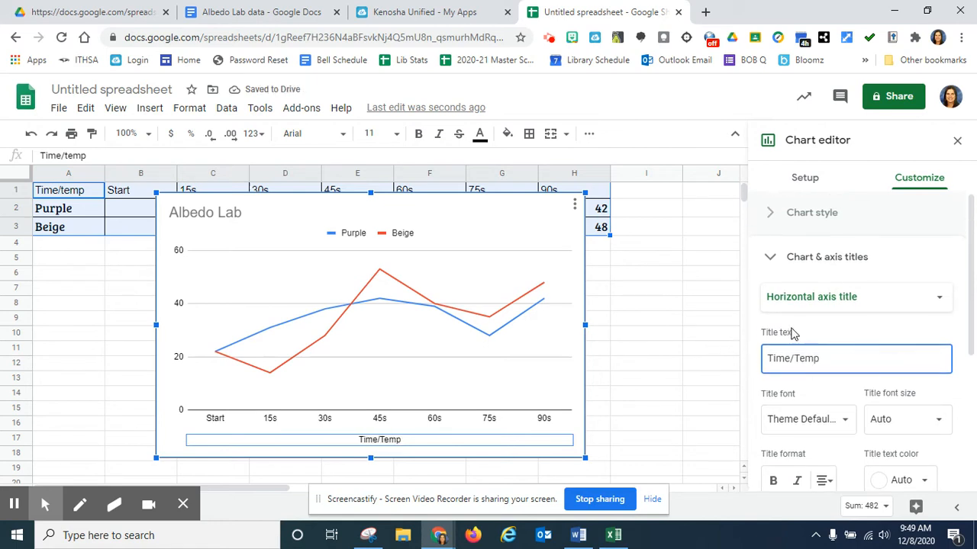
Step: Set the chart's background color to medium gray and its border color to black
{"action": "left_click", "coordinate": [835, 219]}
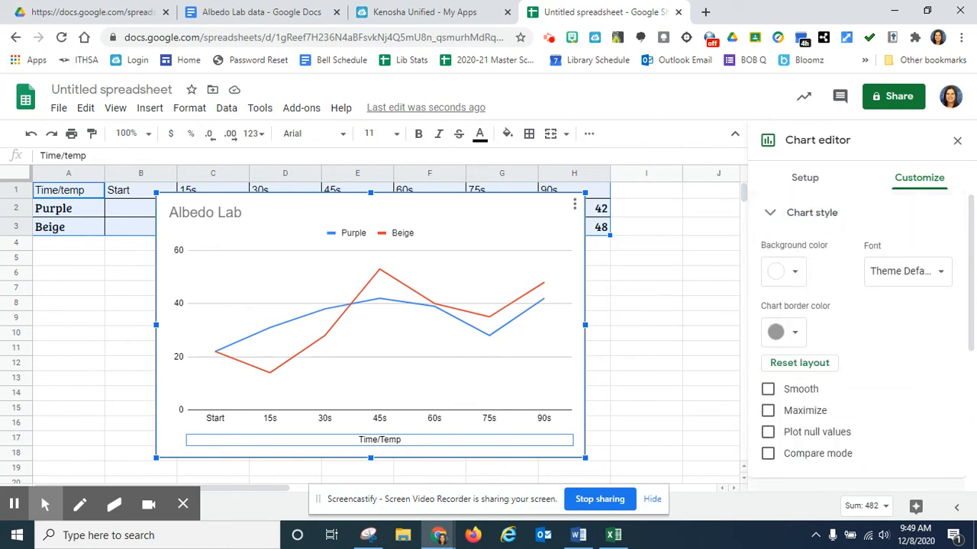
{"action": "left_click", "coordinate": [797, 337]}
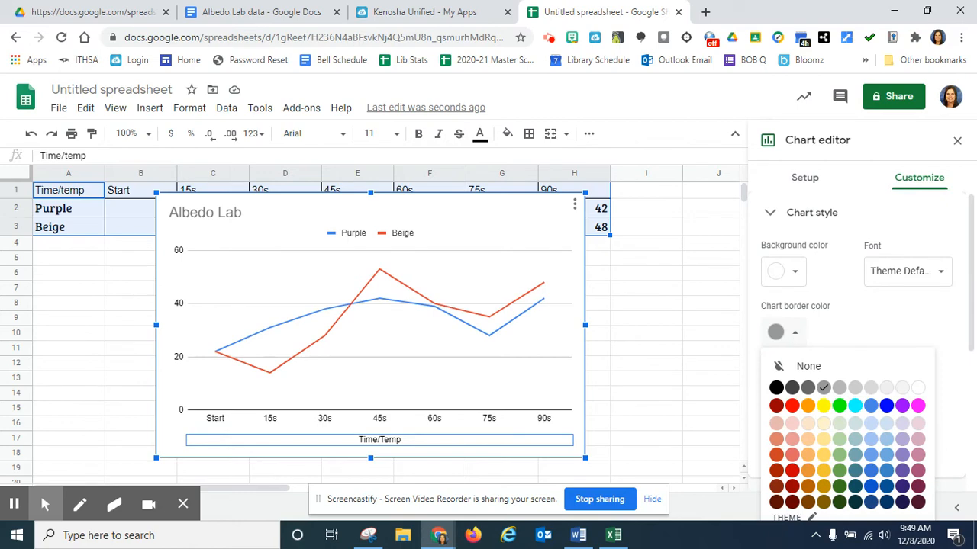
{"action": "left_click", "coordinate": [837, 327]}
{"action": "left_click", "coordinate": [795, 272]}
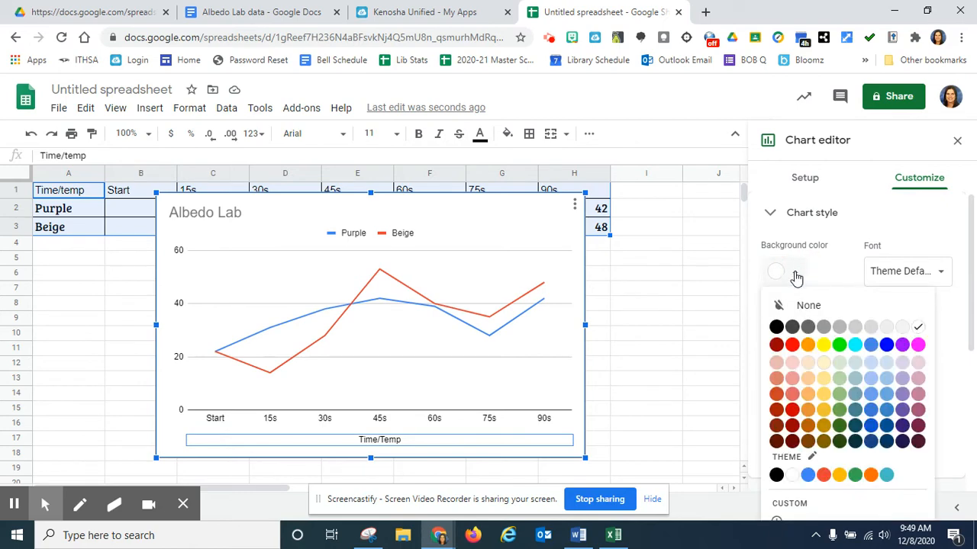
{"action": "left_click", "coordinate": [815, 328]}
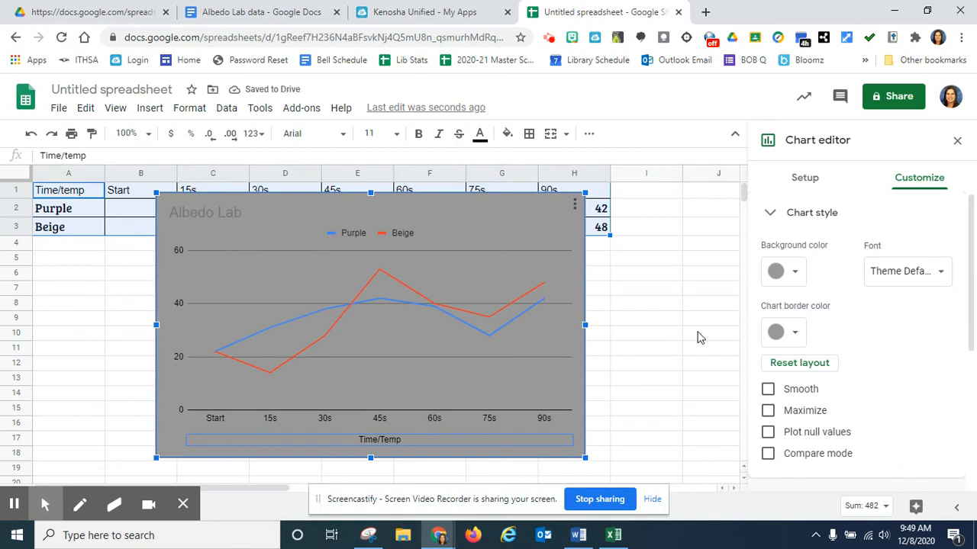
{"action": "left_click", "coordinate": [798, 272]}
{"action": "left_click", "coordinate": [838, 326]}
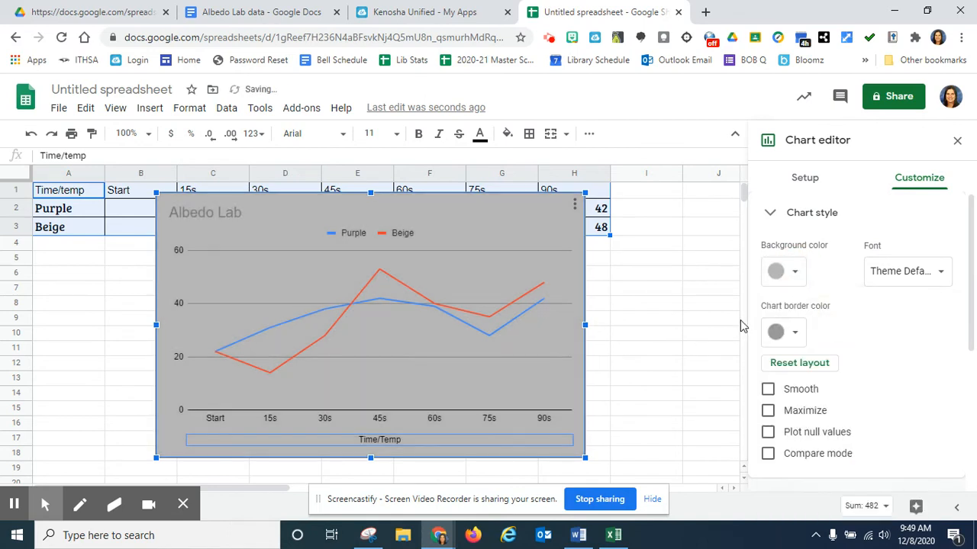
{"action": "left_click", "coordinate": [798, 333]}
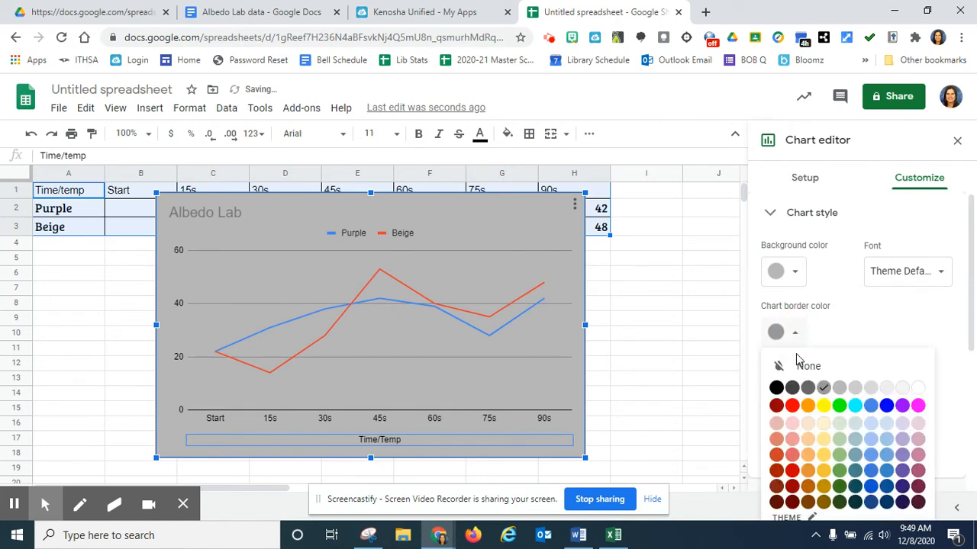
{"action": "left_click", "coordinate": [775, 387]}
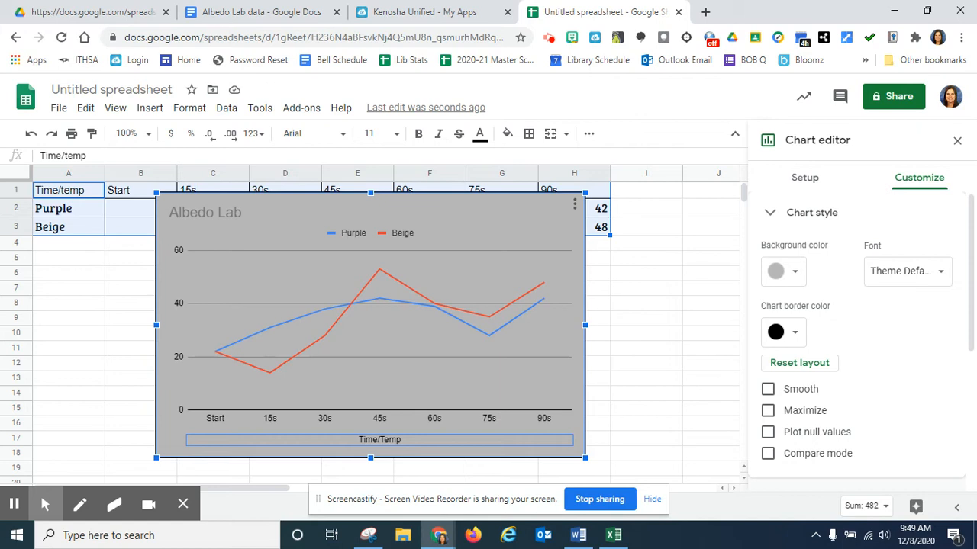
Step: Set the text color of the horizontal axis title to white
{"action": "scroll", "coordinate": [898, 331], "scroll_direction": "down", "scroll_amount": 2}
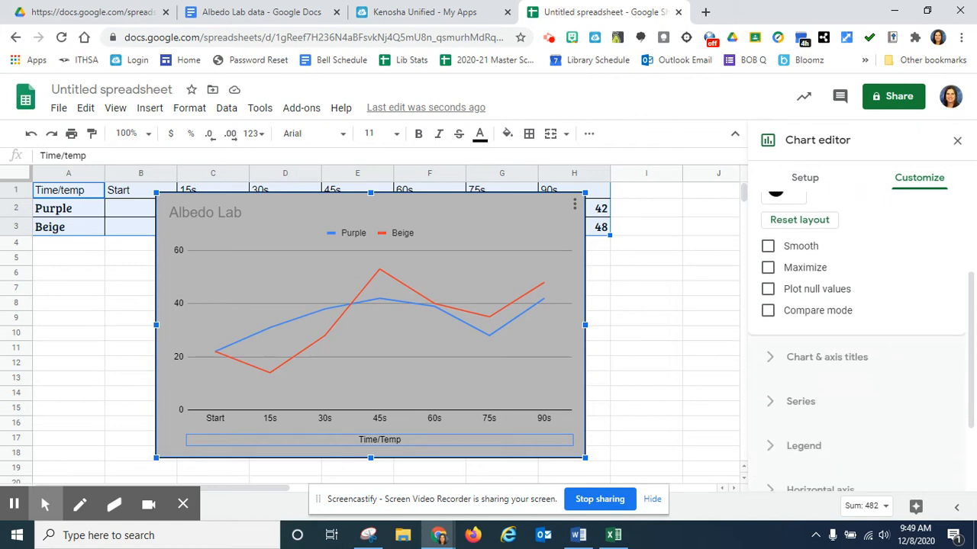
{"action": "left_click", "coordinate": [830, 357]}
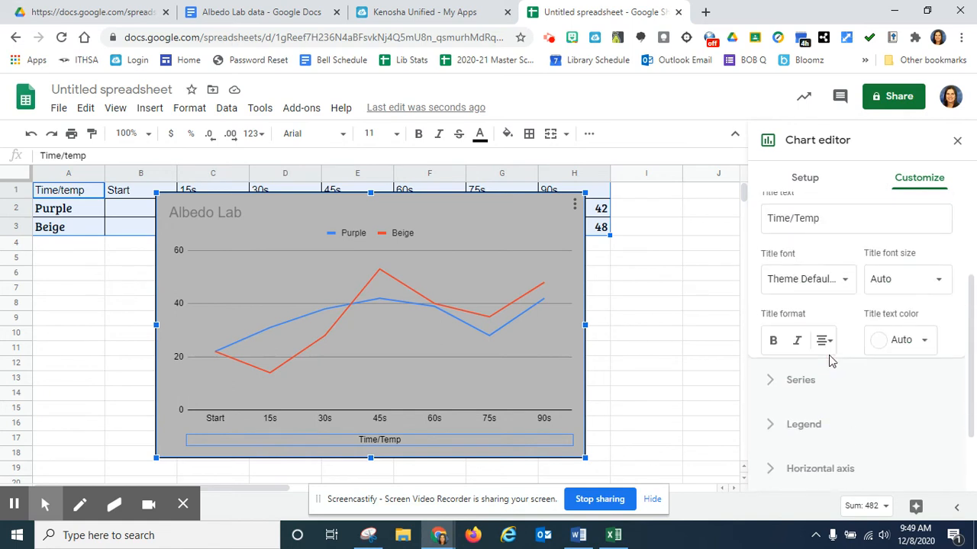
{"action": "left_click", "coordinate": [924, 340]}
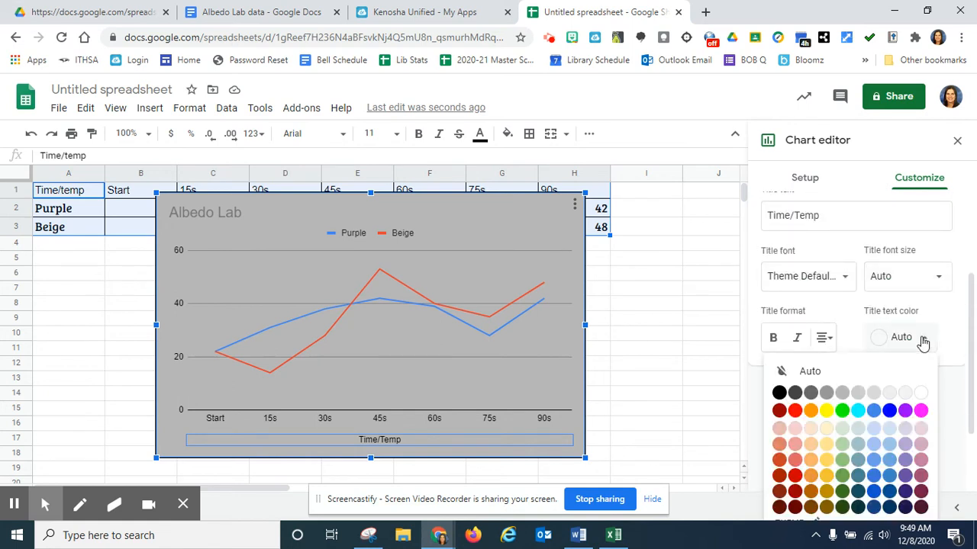
{"action": "left_click", "coordinate": [920, 393]}
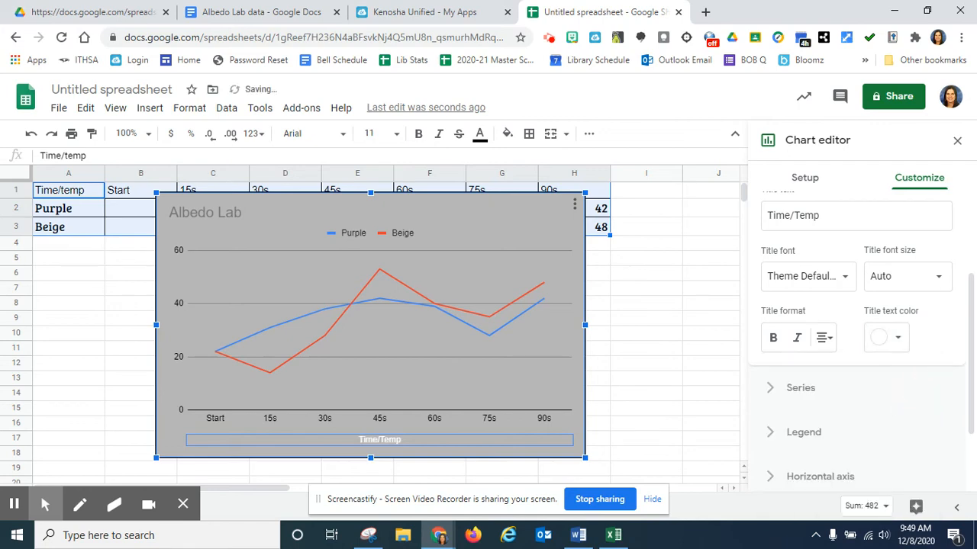
Step: Set the text color of the horizontal axis title to black
{"action": "scroll", "coordinate": [931, 345], "scroll_direction": "up", "scroll_amount": 1}
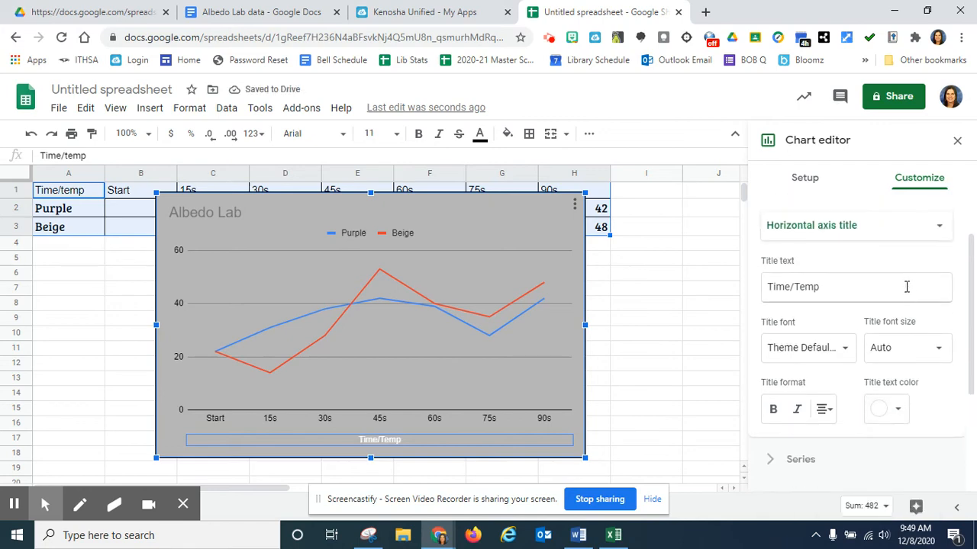
{"action": "scroll", "coordinate": [900, 284], "scroll_direction": "up", "scroll_amount": 1}
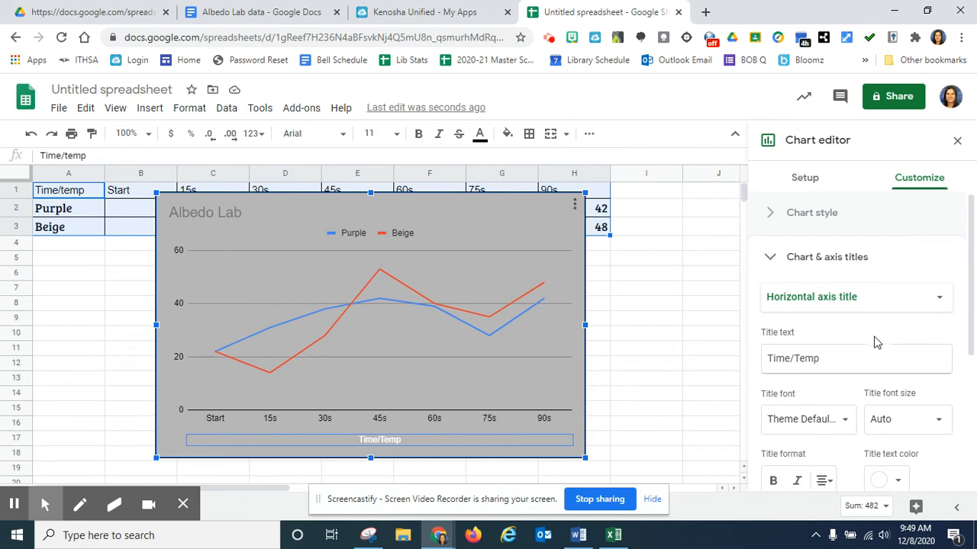
{"action": "scroll", "coordinate": [876, 342], "scroll_direction": "down", "scroll_amount": 2}
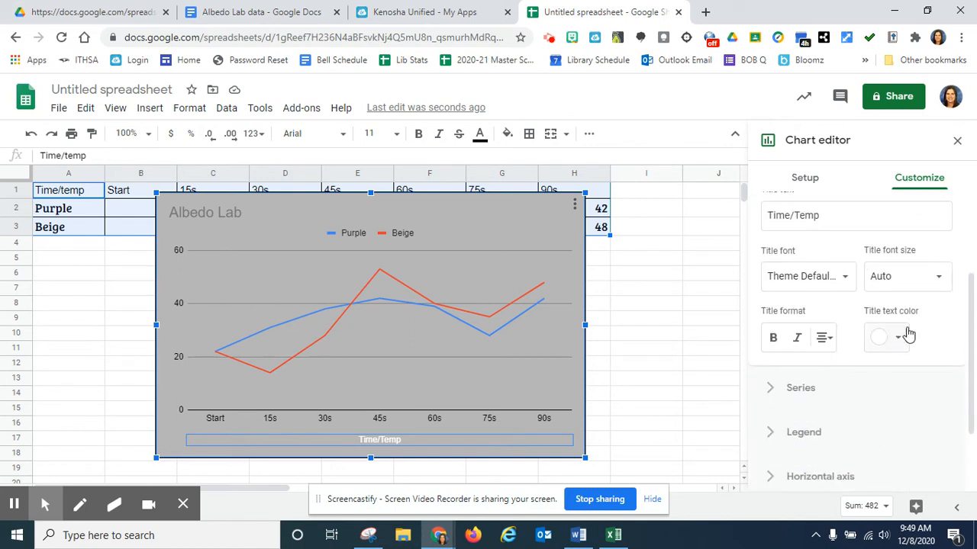
{"action": "scroll", "coordinate": [924, 328], "scroll_direction": "up", "scroll_amount": 1}
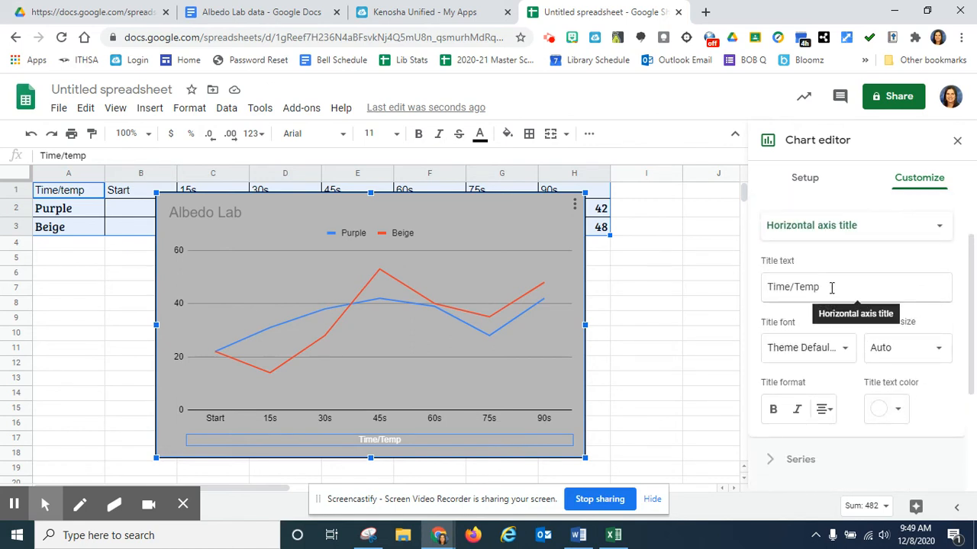
{"action": "scroll", "coordinate": [832, 287], "scroll_direction": "up", "scroll_amount": 1}
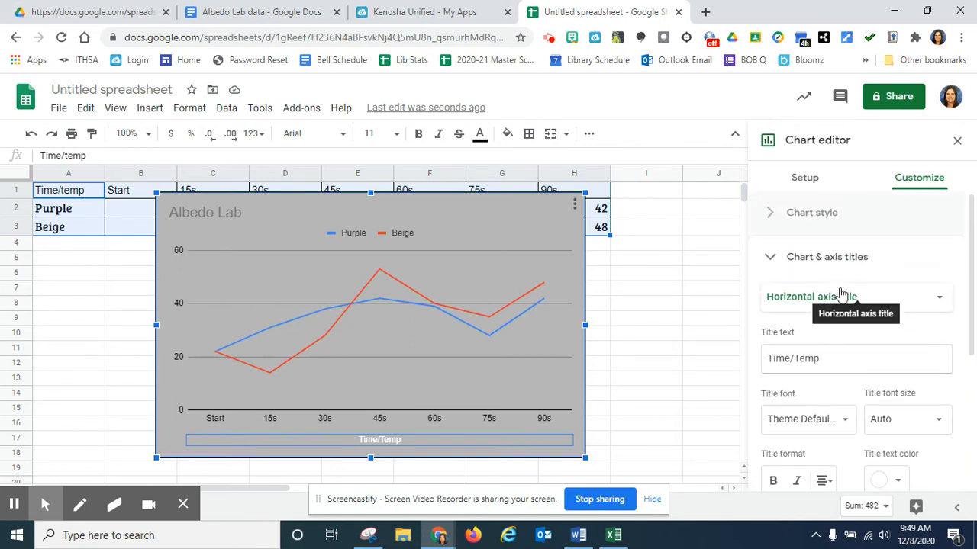
{"action": "left_click", "coordinate": [937, 299]}
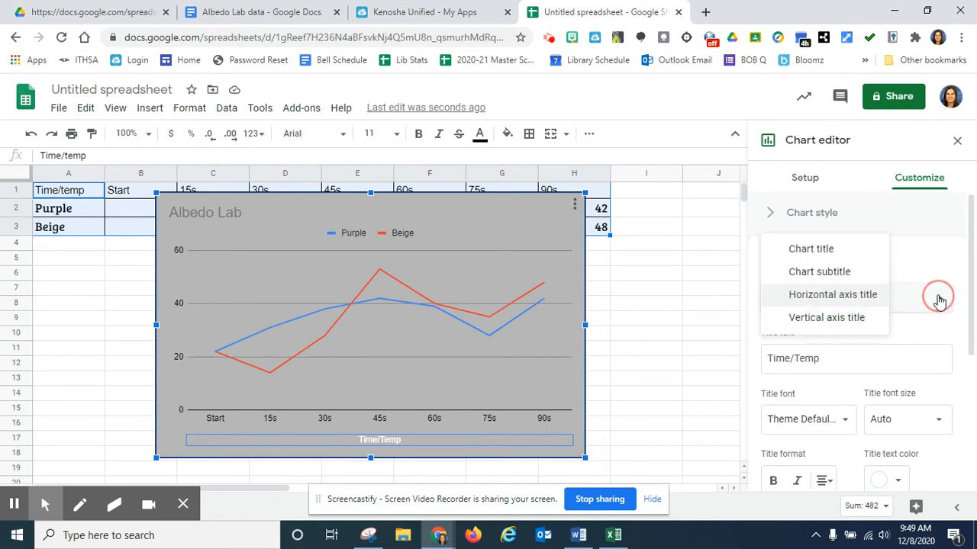
{"action": "left_click", "coordinate": [908, 330]}
{"action": "scroll", "coordinate": [882, 331], "scroll_direction": "down", "scroll_amount": 3}
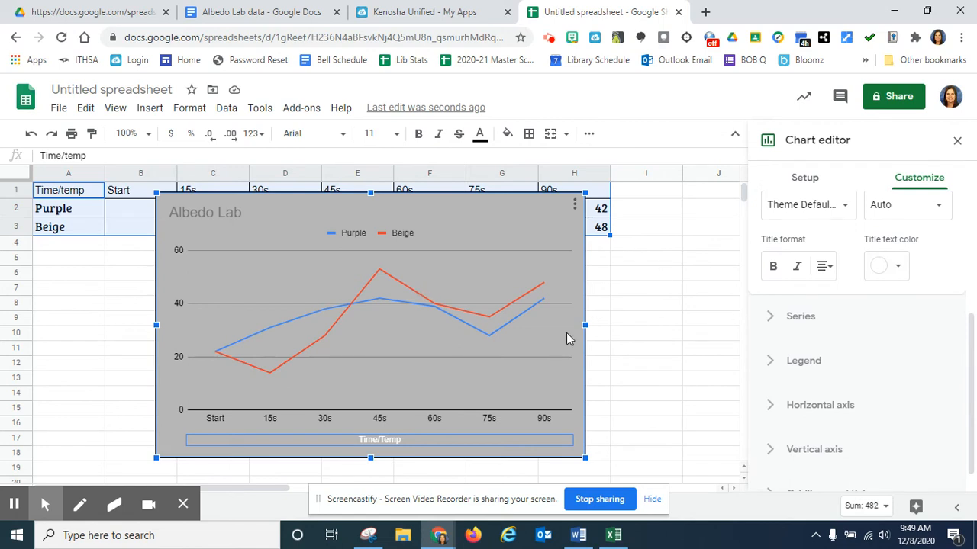
{"action": "left_click", "coordinate": [897, 266]}
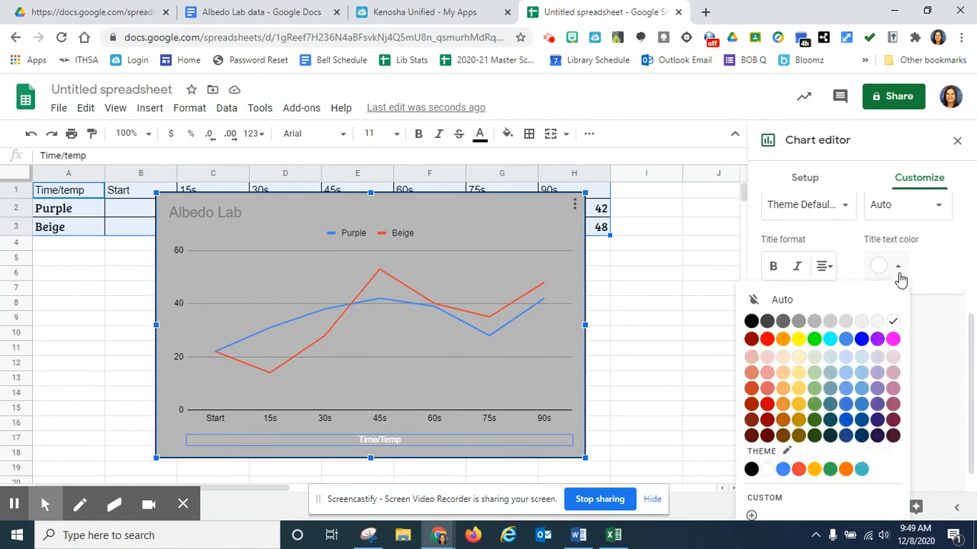
{"action": "left_click", "coordinate": [751, 322]}
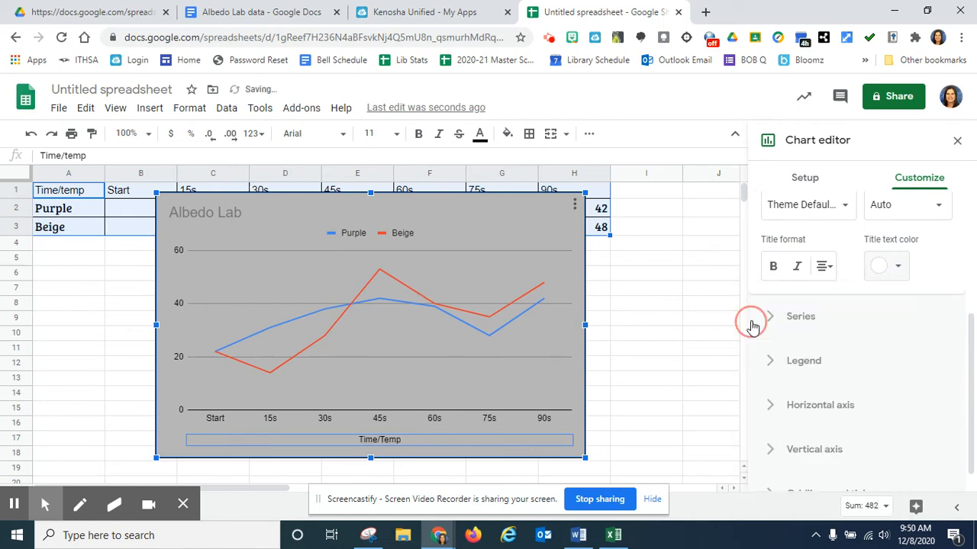
Step: Look at the file formats offered for downloading the Albedo Lab chart without downloading it
{"action": "left_click", "coordinate": [207, 212]}
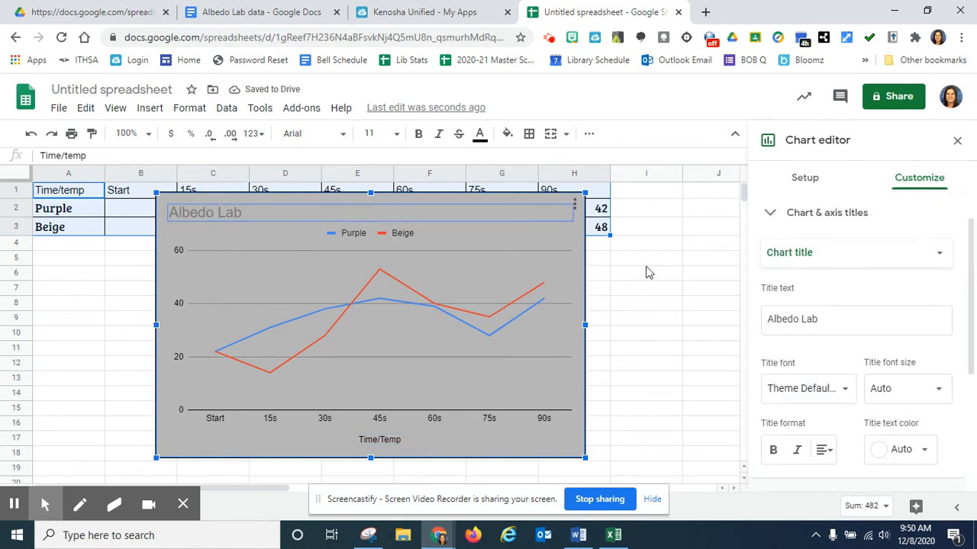
{"action": "left_click", "coordinate": [574, 206]}
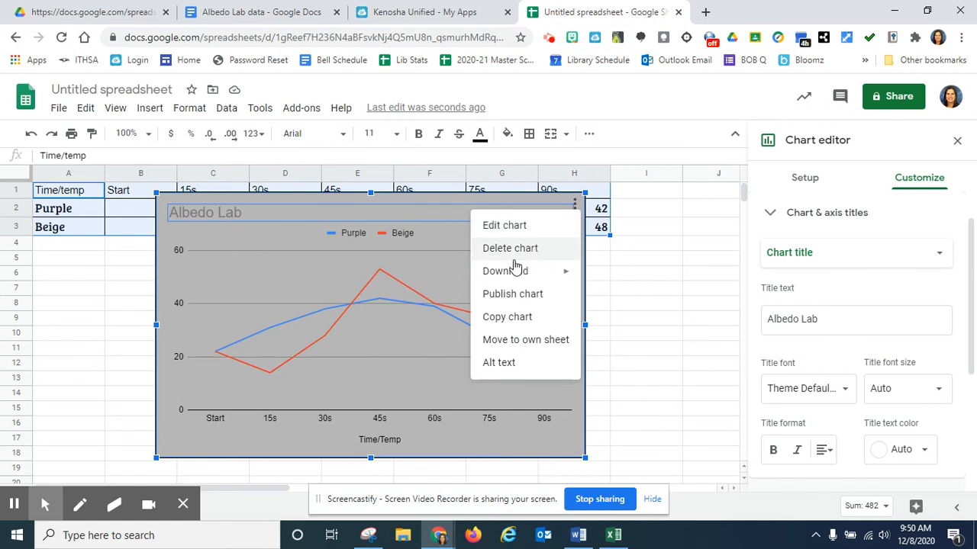
{"action": "mouse_move", "coordinate": [510, 274]}
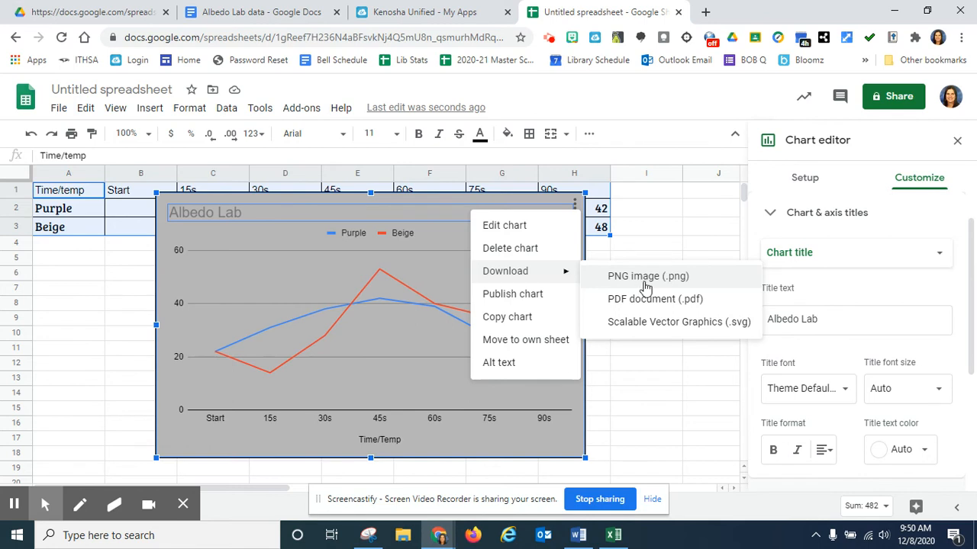
{"action": "left_click", "coordinate": [652, 379]}
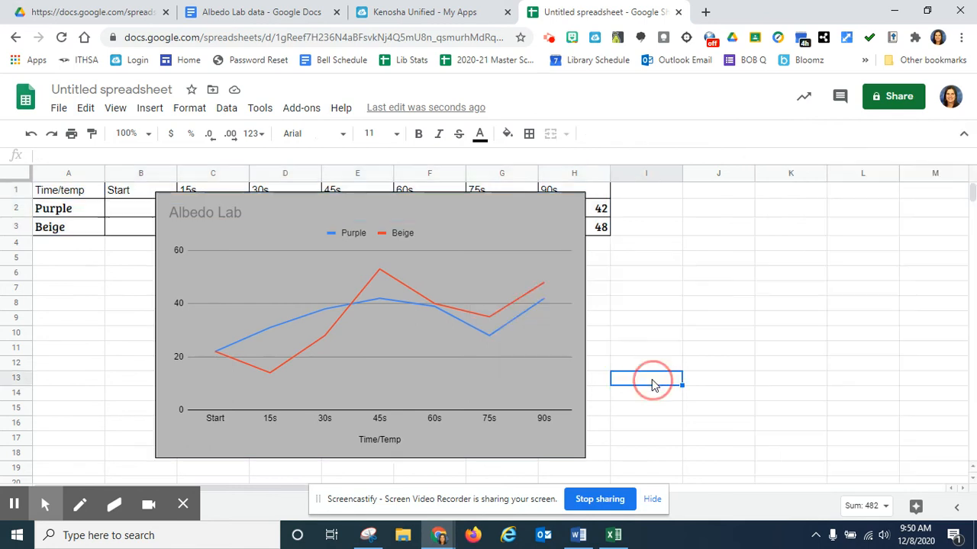
Step: Move the Albedo Lab chart to its own sheet
{"action": "left_click", "coordinate": [569, 218]}
{"action": "left_click", "coordinate": [574, 206]}
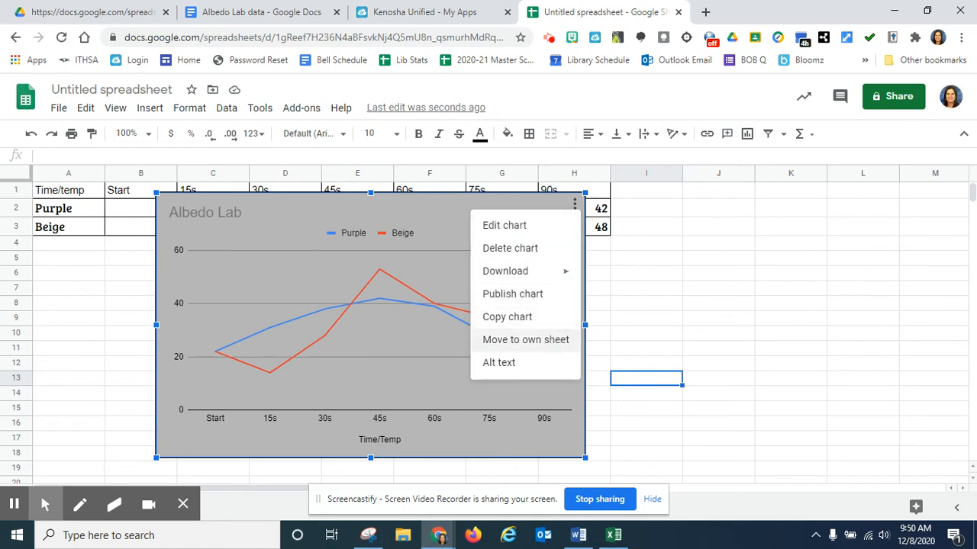
{"action": "left_click", "coordinate": [556, 339]}
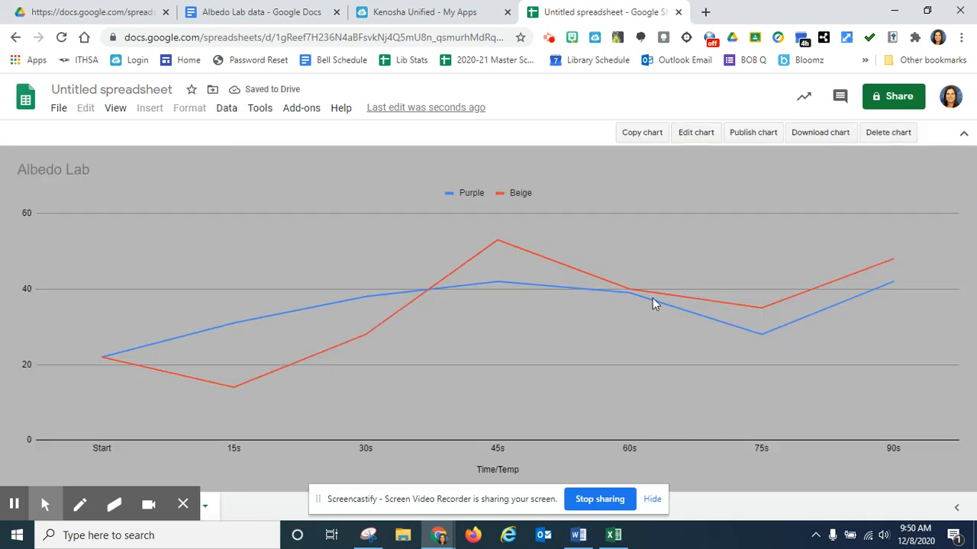
{"action": "left_click", "coordinate": [197, 505]}
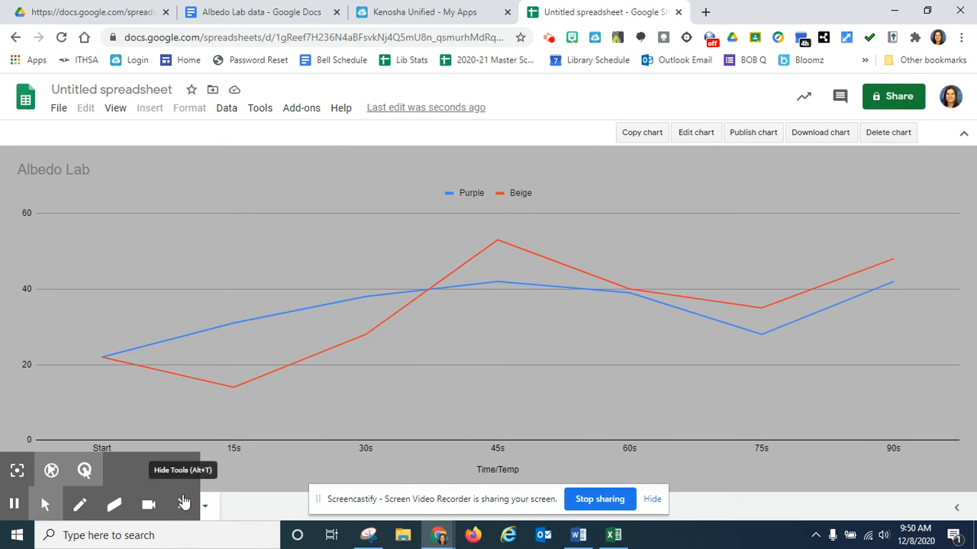
{"action": "left_click", "coordinate": [184, 502]}
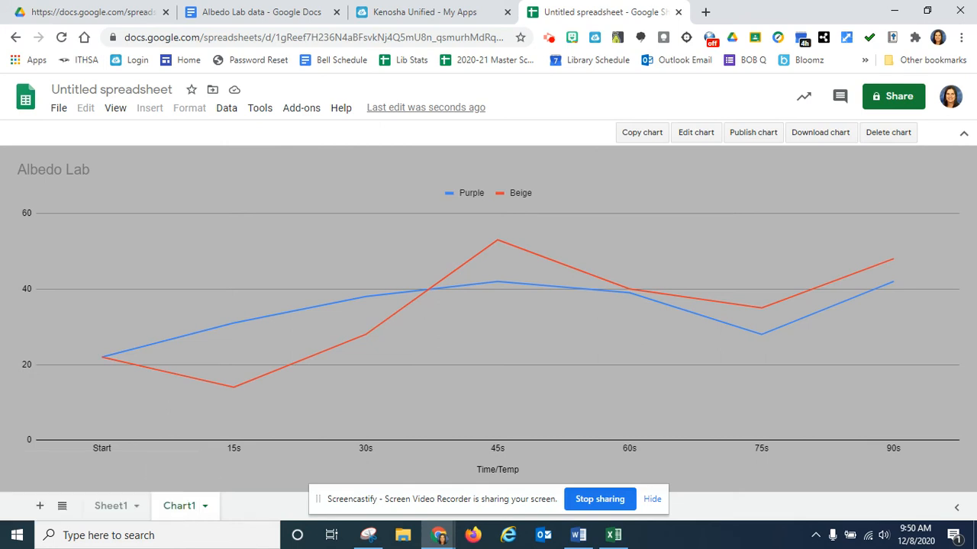
Step: Rename the Sheet1 sheet that holds the temperature table as Data
{"action": "left_click", "coordinate": [113, 507]}
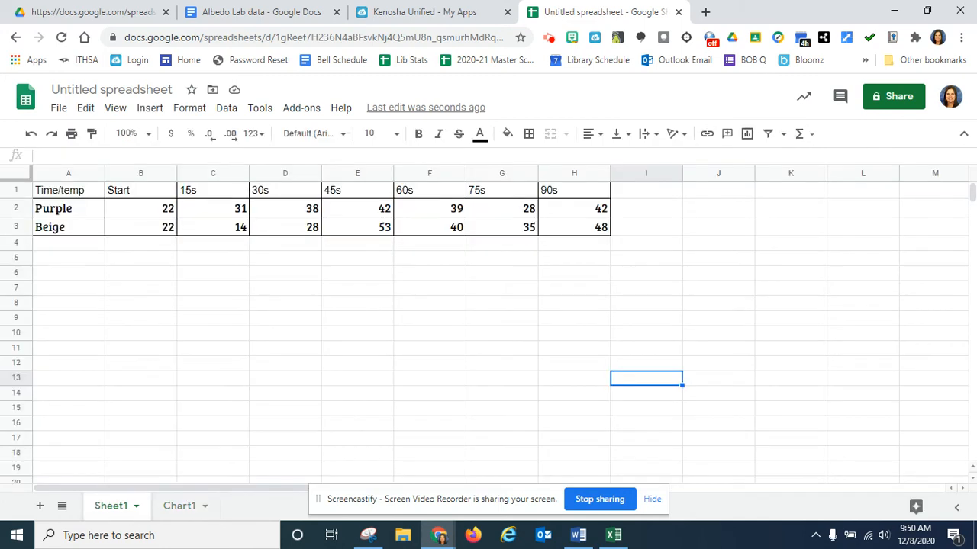
{"action": "double_click", "coordinate": [113, 507]}
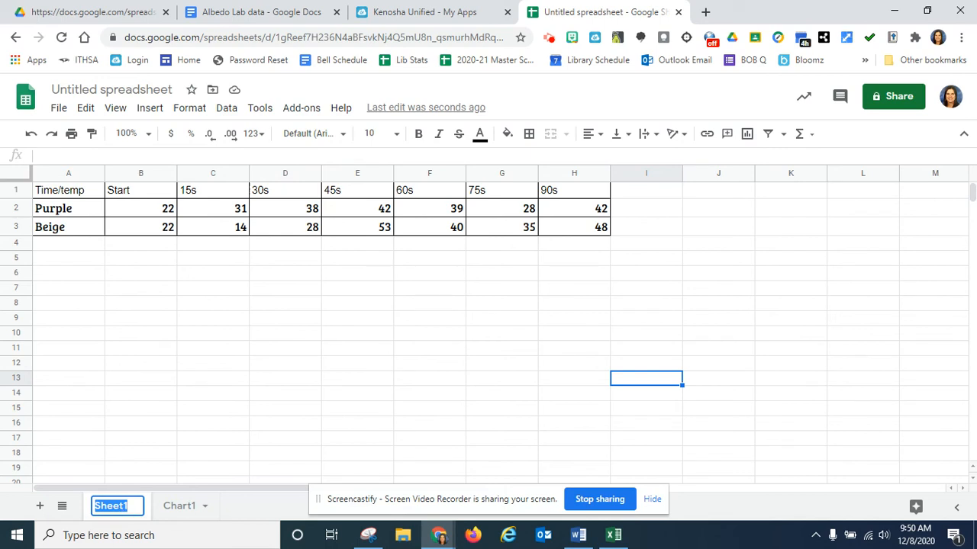
{"action": "type", "text": "Data"}
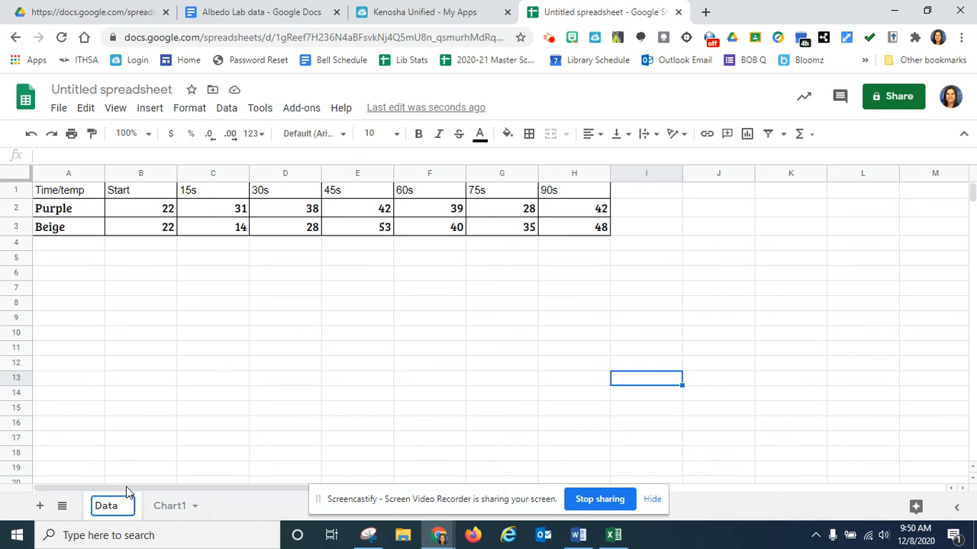
Step: Rename the Chart1 sheet that holds the Albedo Lab line chart as Graph
{"action": "left_click", "coordinate": [173, 508]}
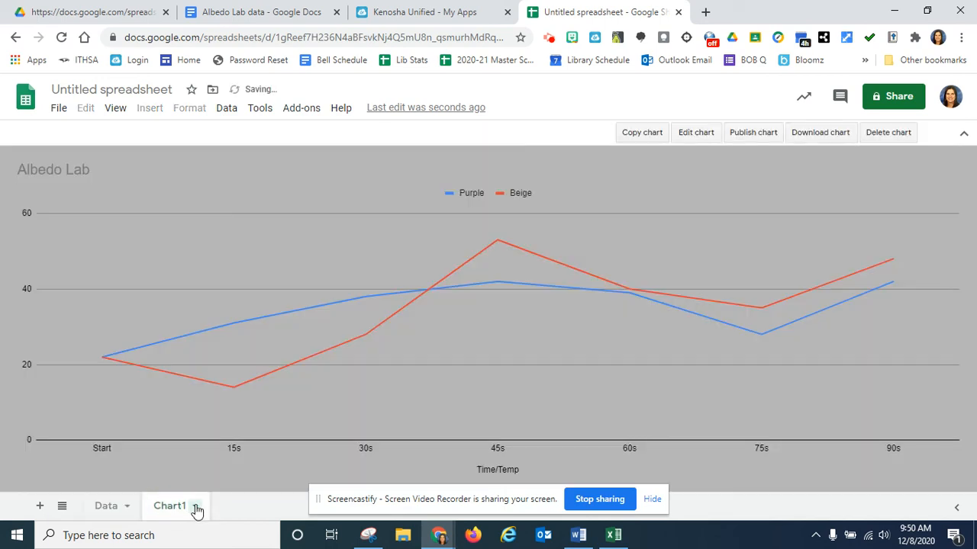
{"action": "double_click", "coordinate": [175, 508]}
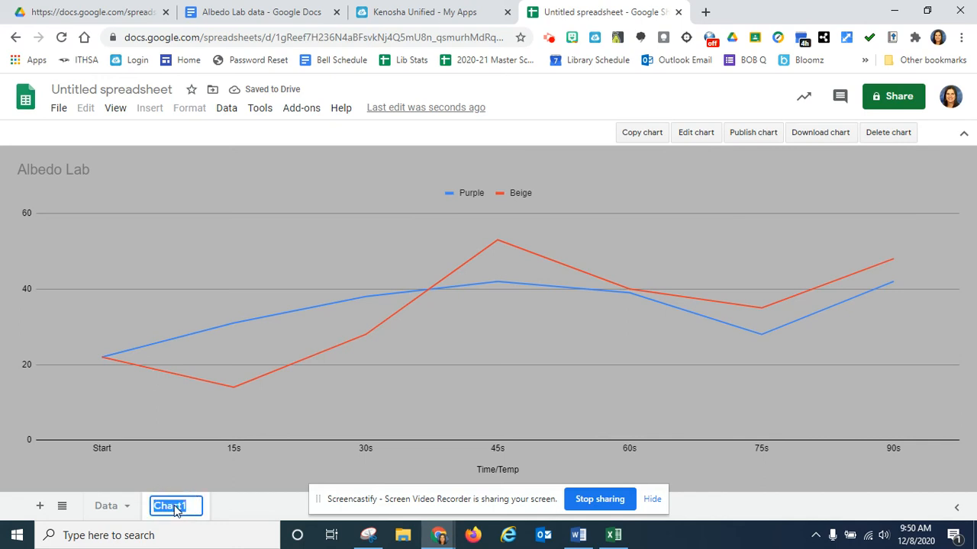
{"action": "type", "text": "Graph"}
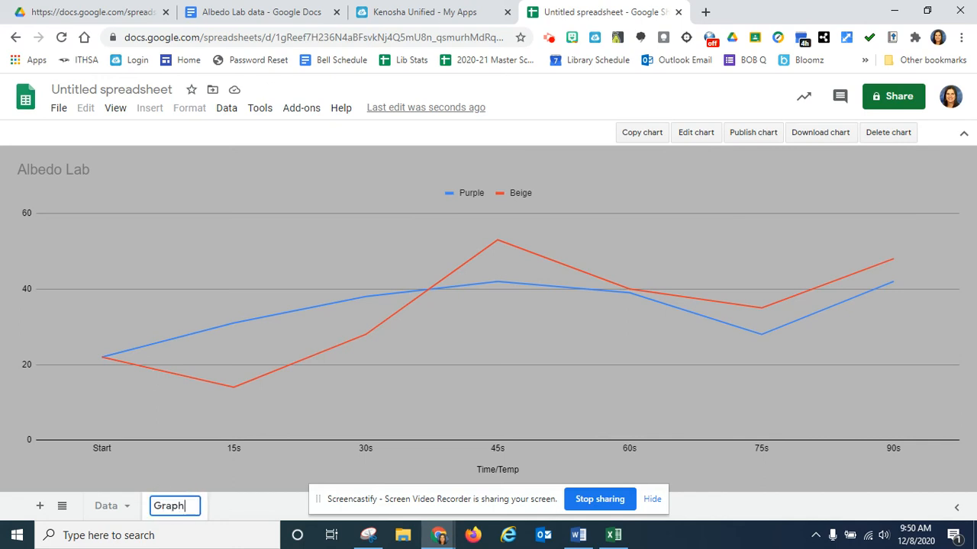
{"action": "left_click", "coordinate": [425, 386]}
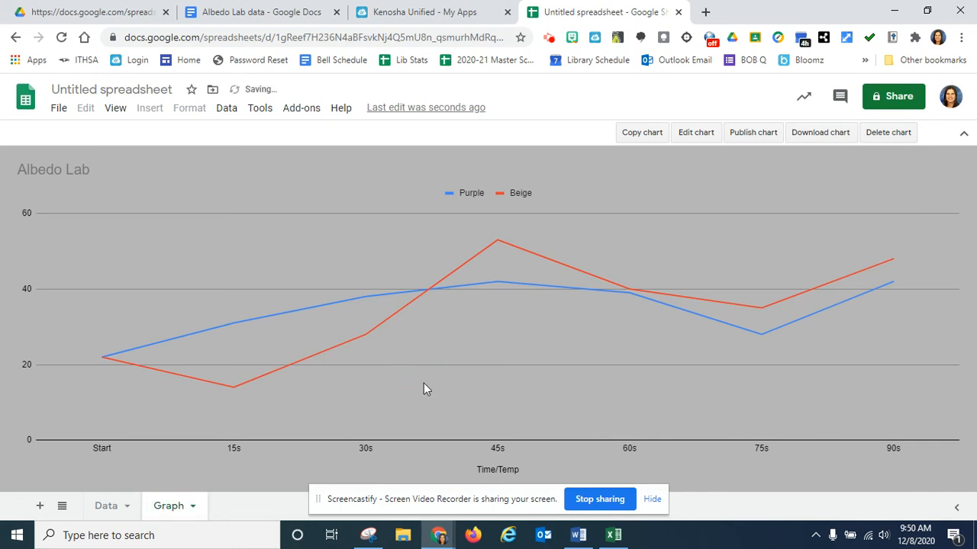
Step: Rename the untitled spreadsheet file with the owner's full name followed by "Albedo Lab"
{"action": "left_click", "coordinate": [122, 89]}
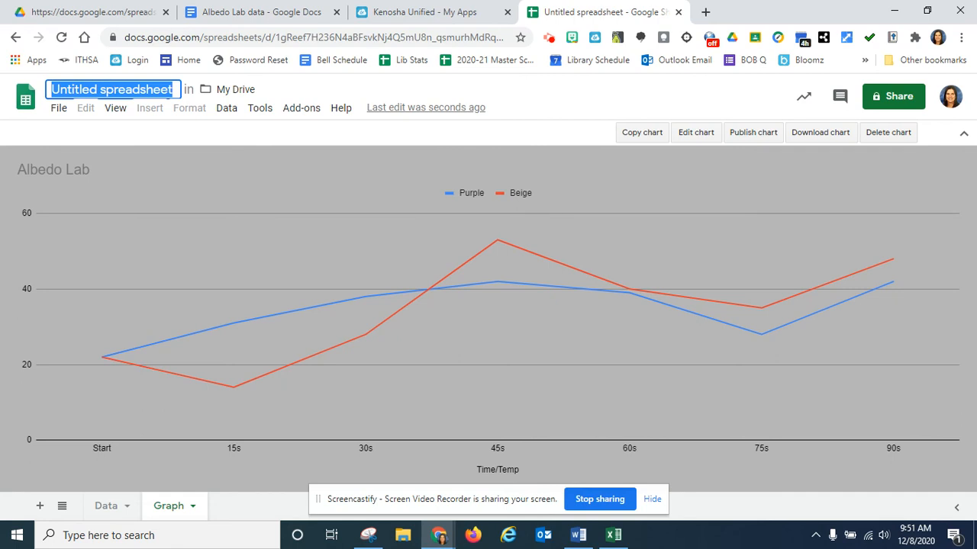
{"action": "type", "text": "Jen Lin"}
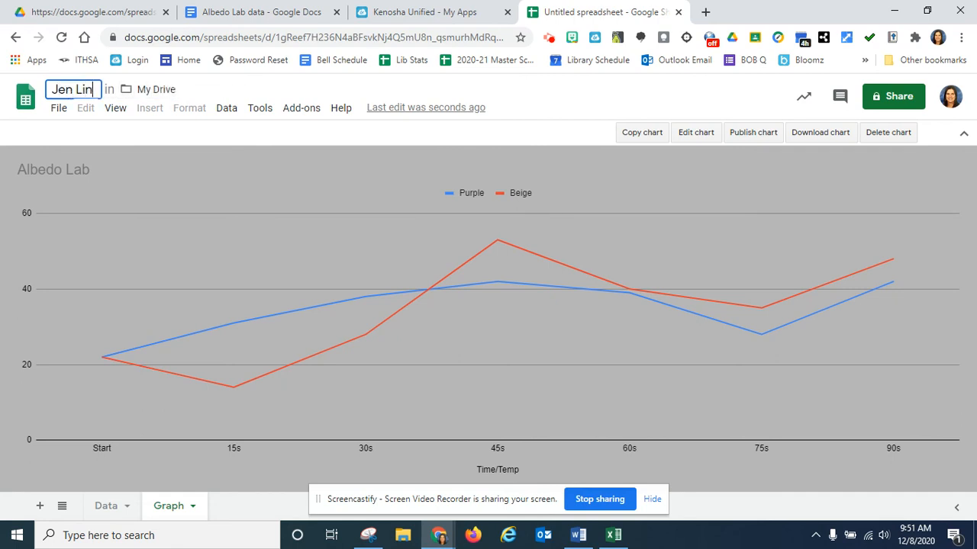
{"action": "type", "text": "dsay A"}
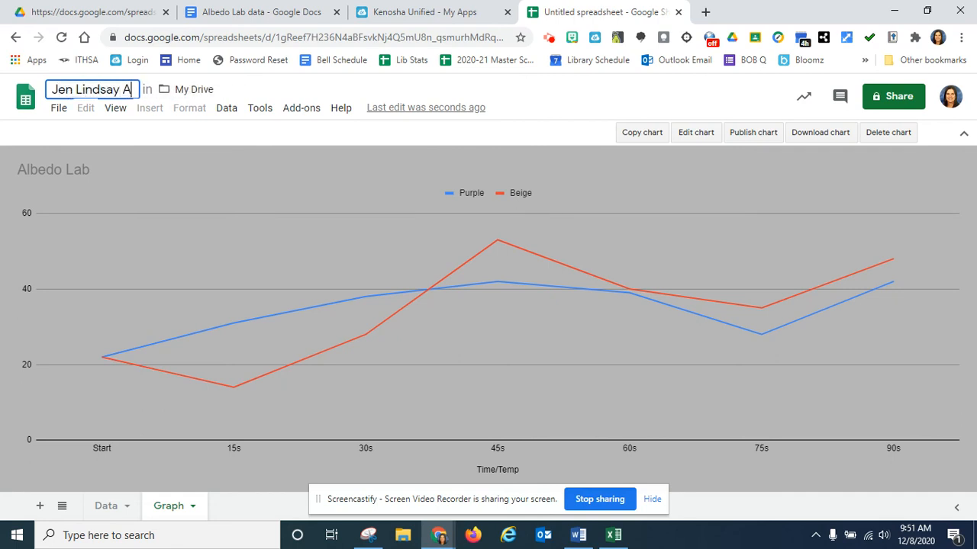
{"action": "type", "text": "lbedo Lab"}
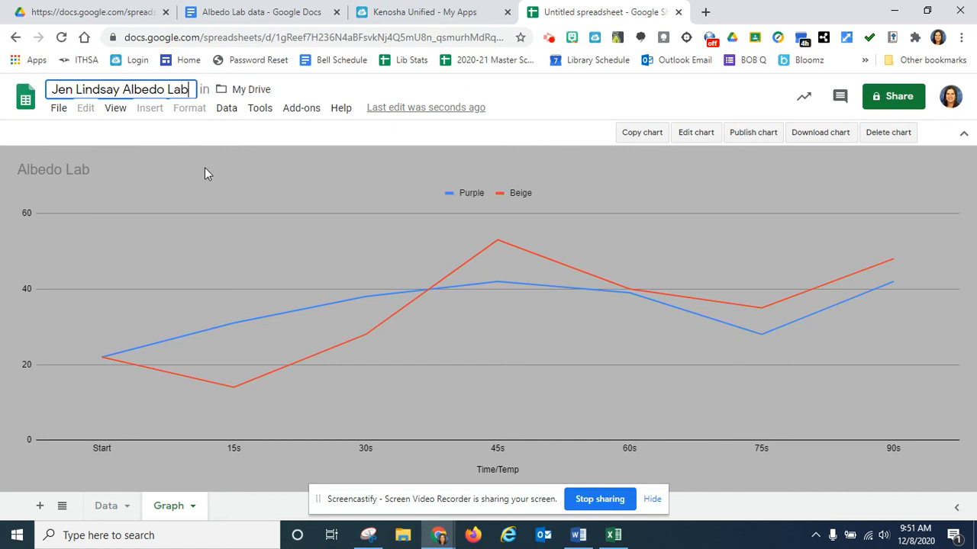
{"action": "key", "text": "Return"}
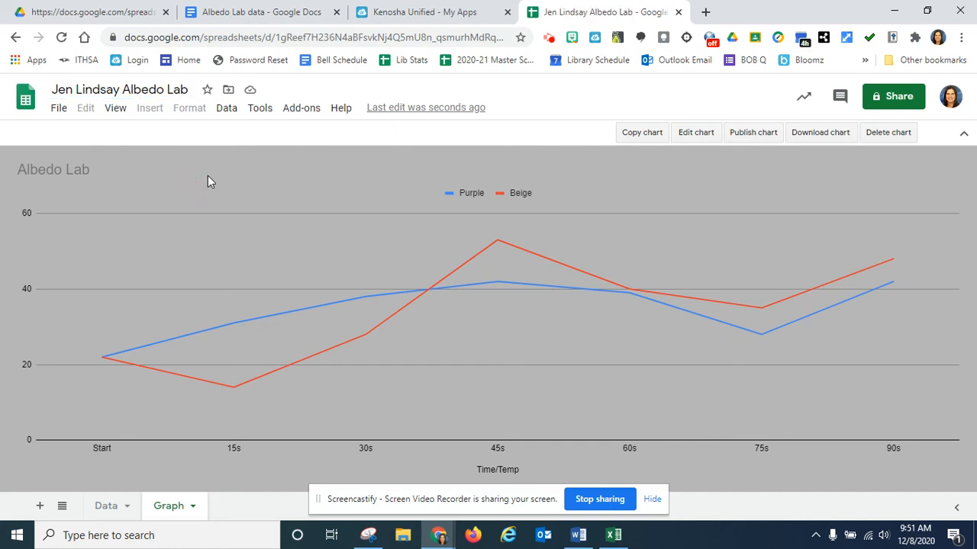
Step: Return to the Data sheet and look at the options offered for cell B4 without applying any
{"action": "left_click", "coordinate": [106, 506]}
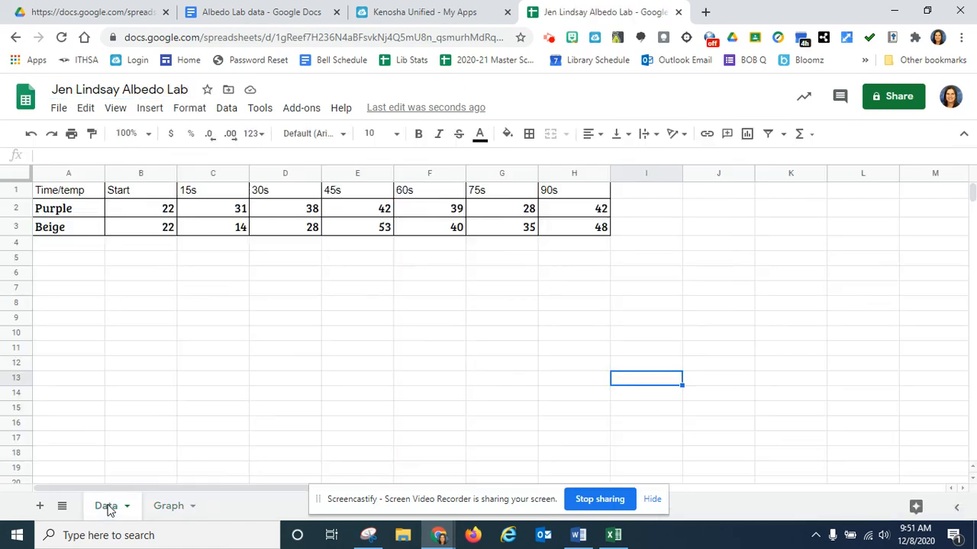
{"action": "left_click", "coordinate": [138, 252]}
{"action": "right_click", "coordinate": [137, 251]}
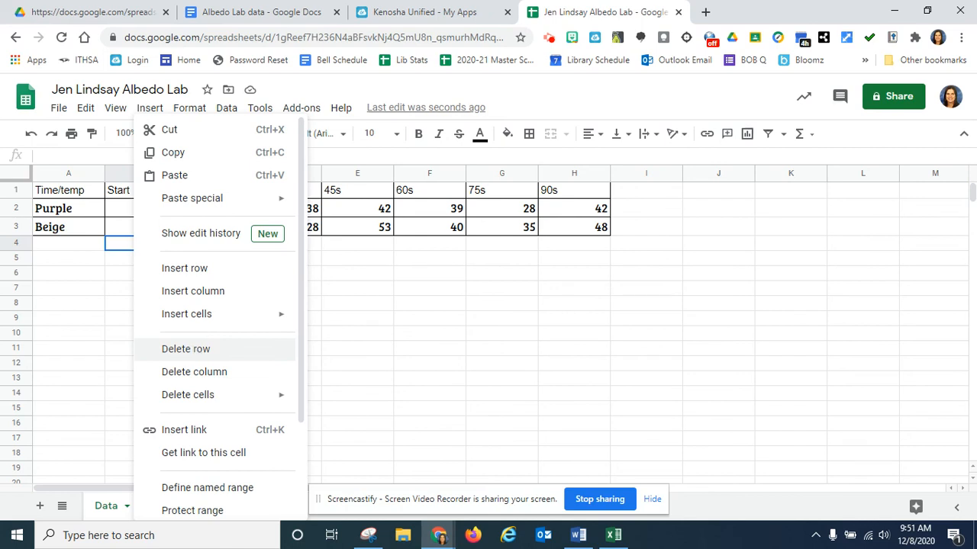
{"action": "left_click", "coordinate": [430, 305]}
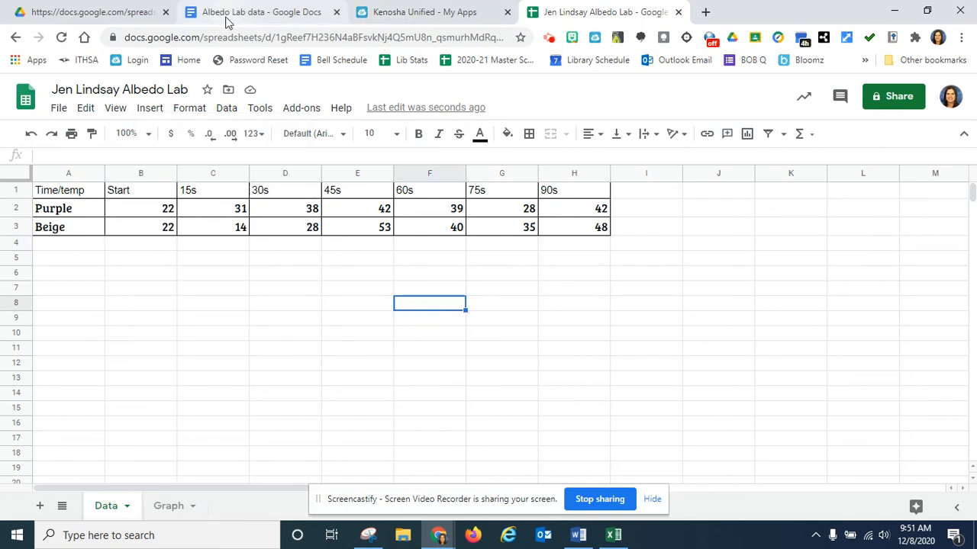